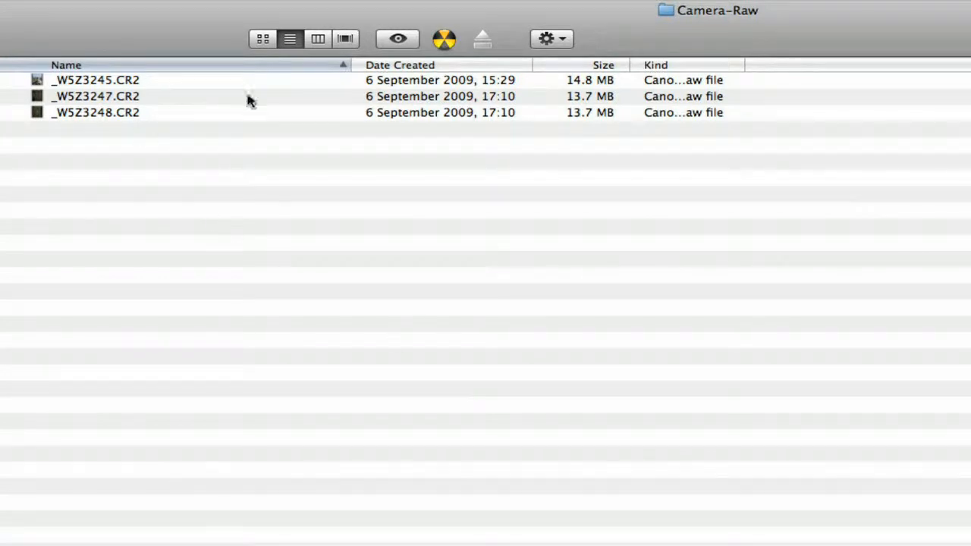
# - Select _W5Z3245.CR2 in the Camera-Raw folder and place the Bridge window below the listing to view the raw thumbnails
pyautogui.click(126, 85)
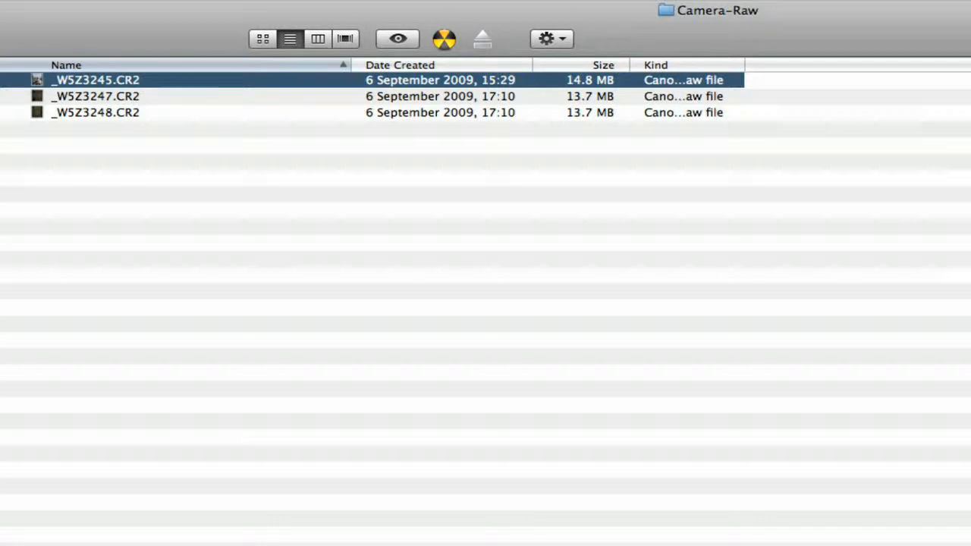
pyautogui.moveTo(845, 541); pyautogui.dragTo(841, 2)
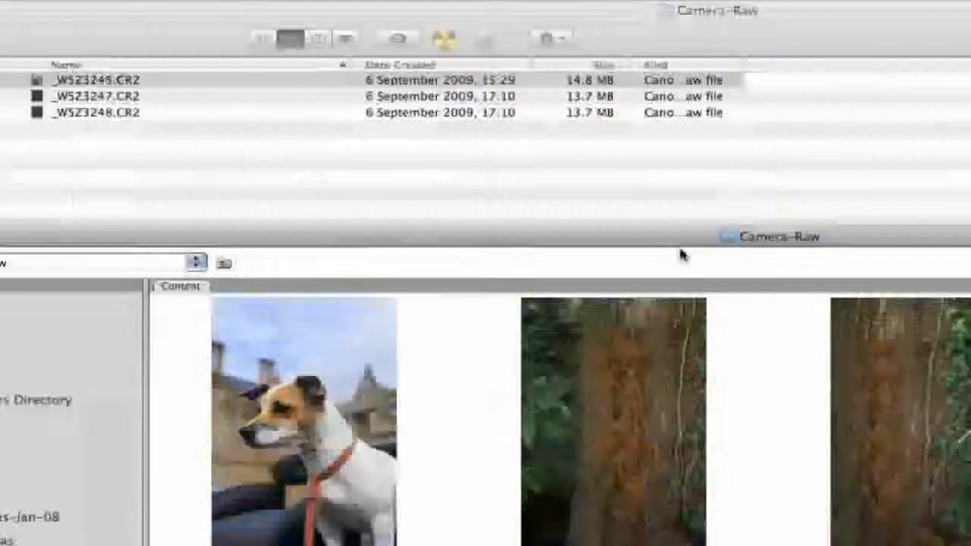
pyautogui.moveTo(680, 255); pyautogui.dragTo(581, 152)
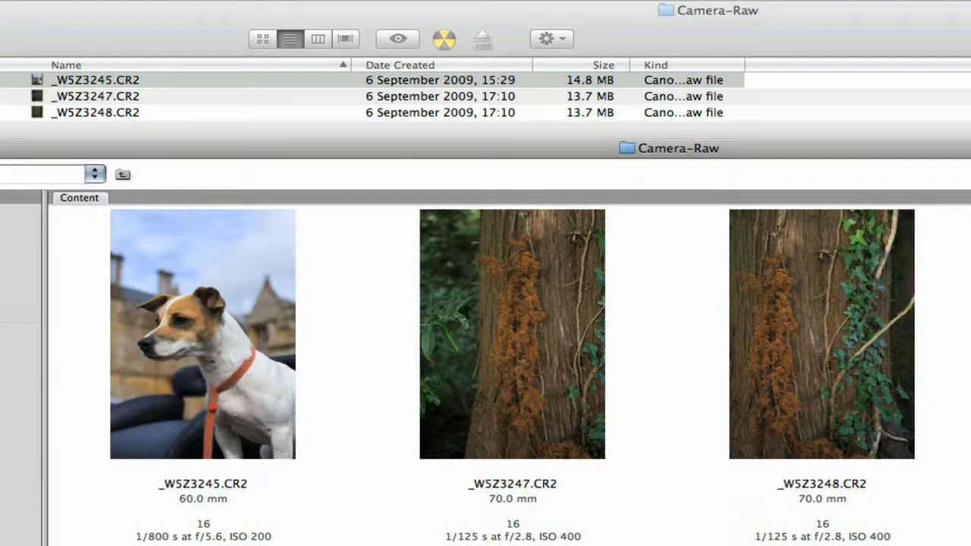
# - Switch to Adobe DNG Converter and move its window clear of the file names in the Camera-Raw folder
pyautogui.press('super+Tab')
pyautogui.moveTo(963, 80); pyautogui.dragTo(612, 22)
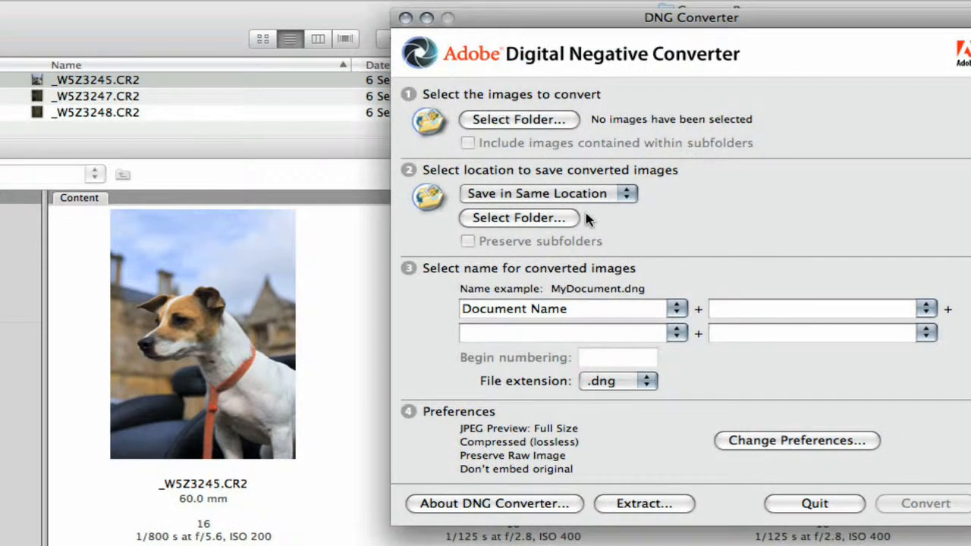
pyautogui.moveTo(752, 20); pyautogui.dragTo(792, 18)
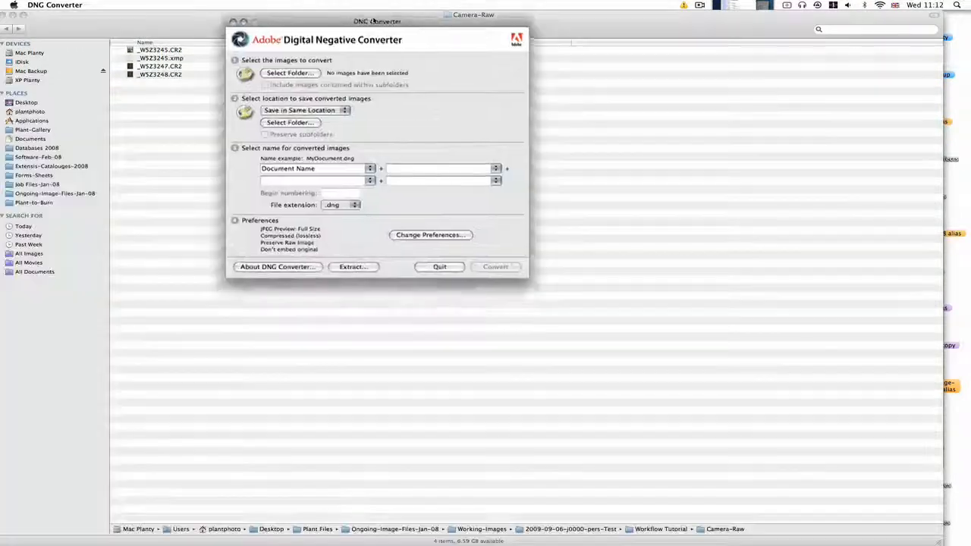
pyautogui.moveTo(329, 39); pyautogui.dragTo(569, 95)
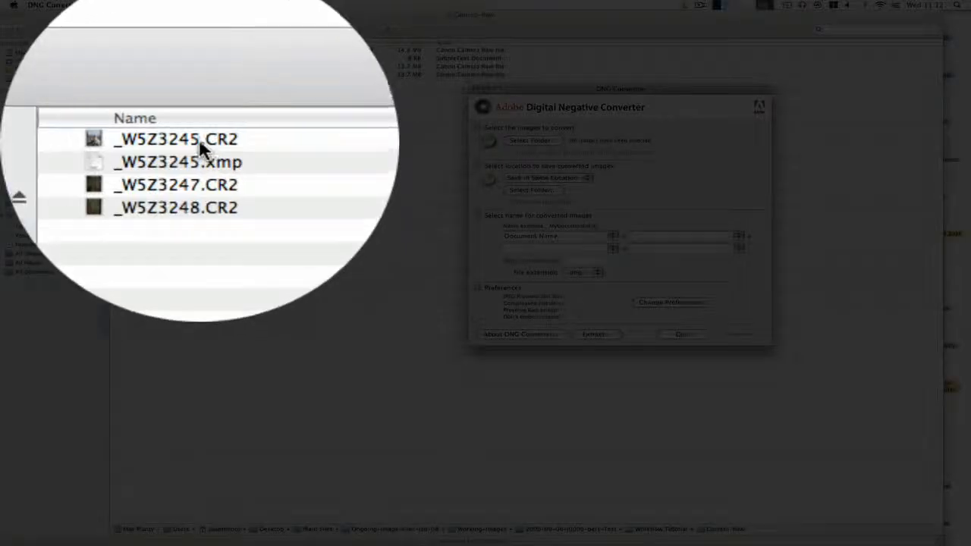
# - Open _W5Z3245.CR2 in Camera Raw, adjust the contrast and save the settings without opening the image
pyautogui.doubleClick(169, 51)
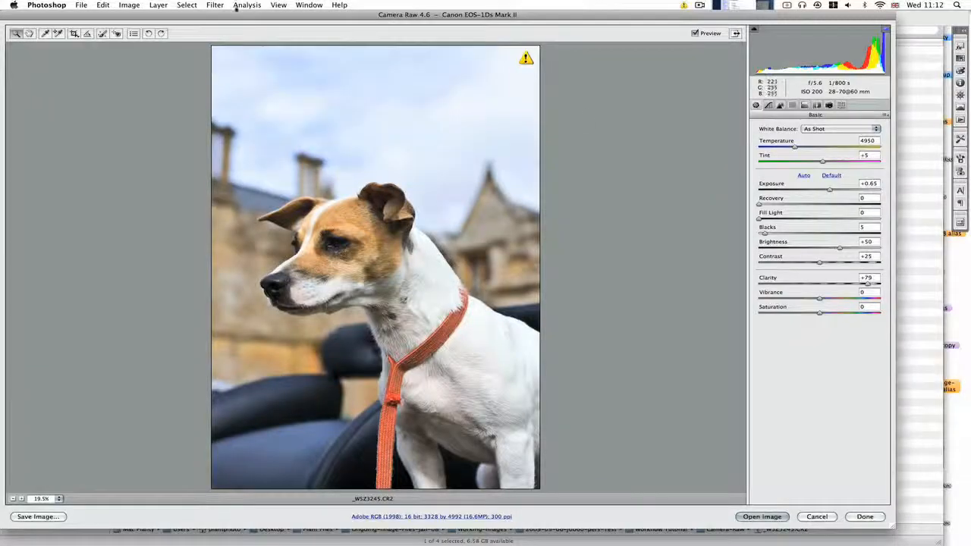
pyautogui.click(824, 264)
pyautogui.click(855, 518)
pyautogui.click(270, 195)
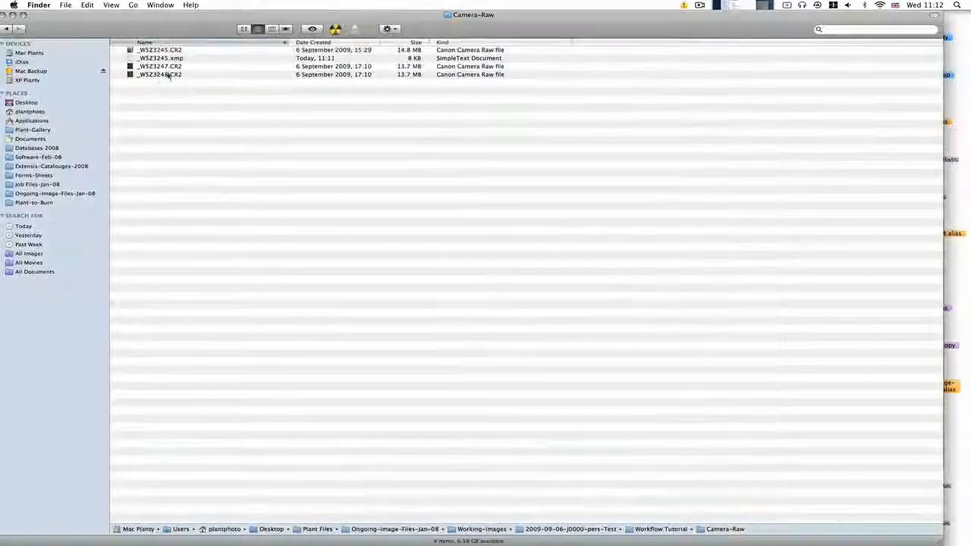
# - Compare the _W5Z3245.CR2 raw file with its _W5Z3245.xmp sidecar in the file list
pyautogui.click(161, 60)
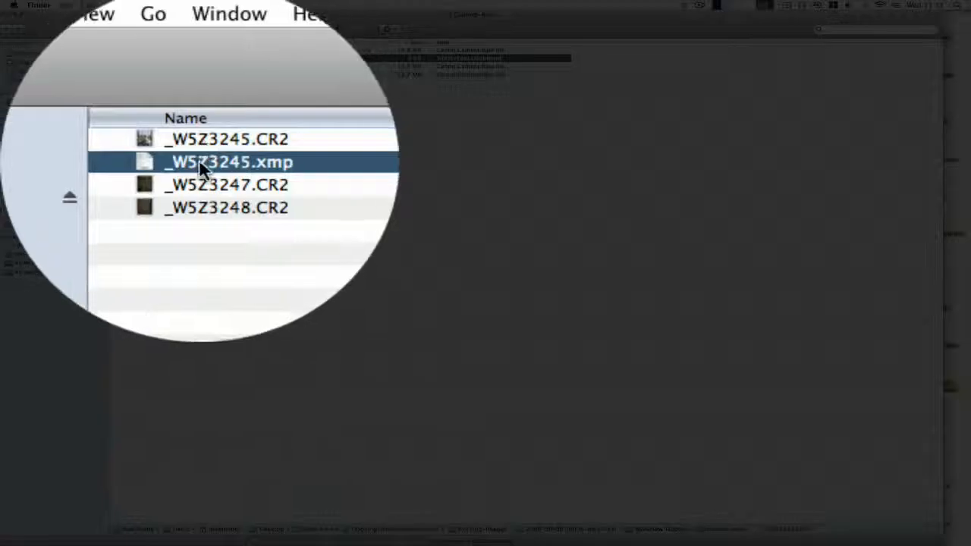
pyautogui.click(200, 139)
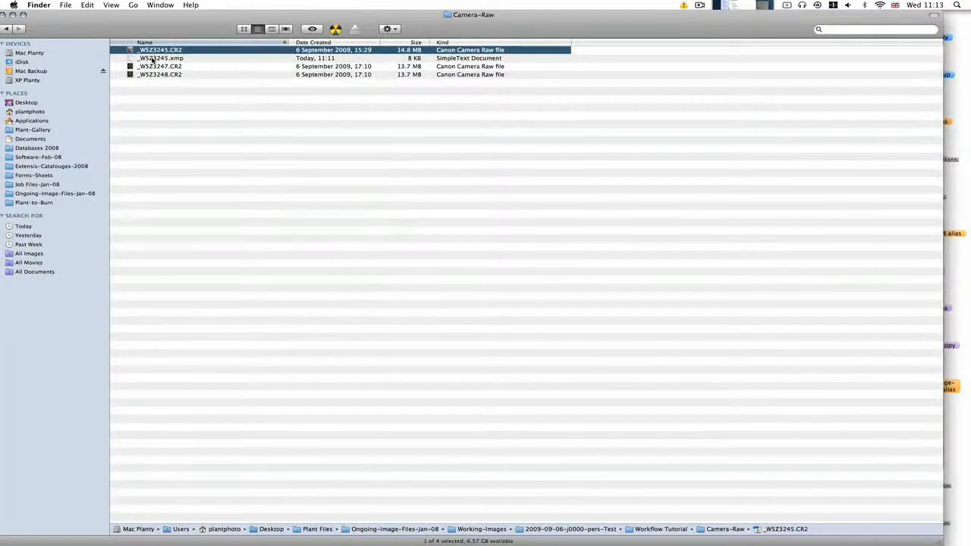
pyautogui.click(152, 59)
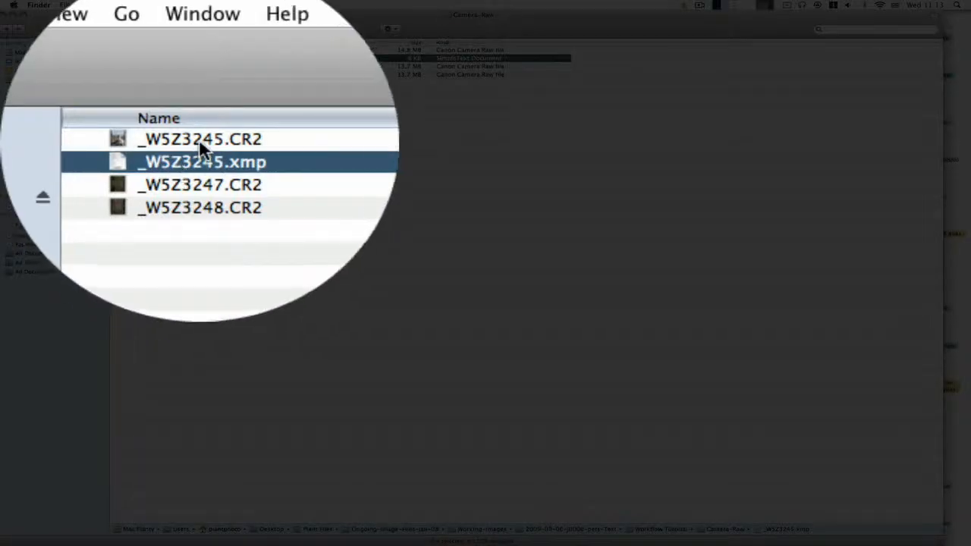
pyautogui.click(154, 53)
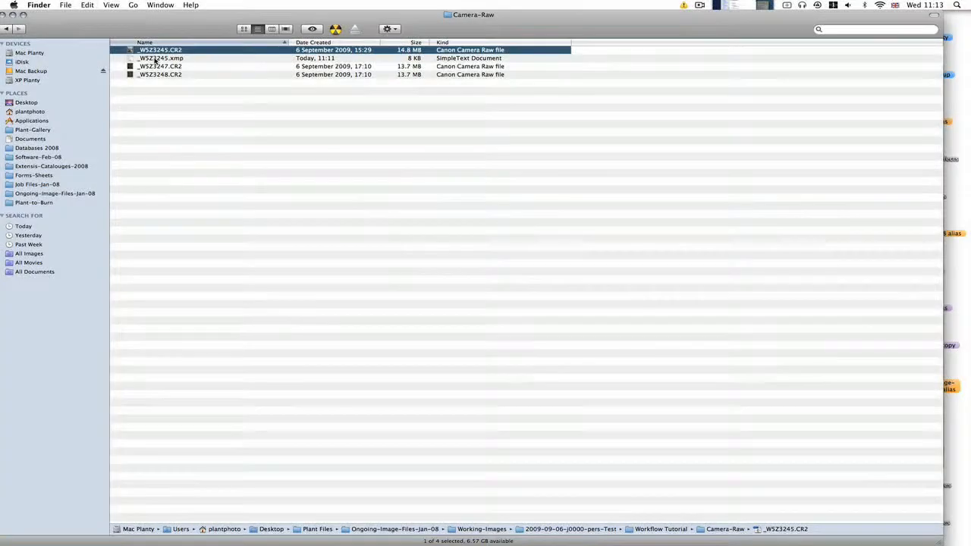
pyautogui.click(154, 60)
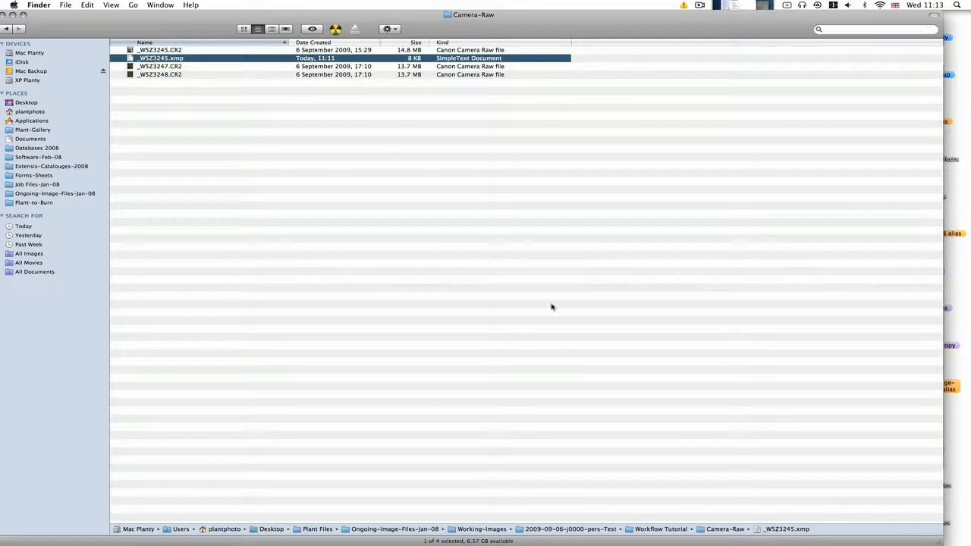
# - Switch to DNG Converter and choose the Camera-Raw folder as the source of images to convert
pyautogui.moveTo(968, 540)
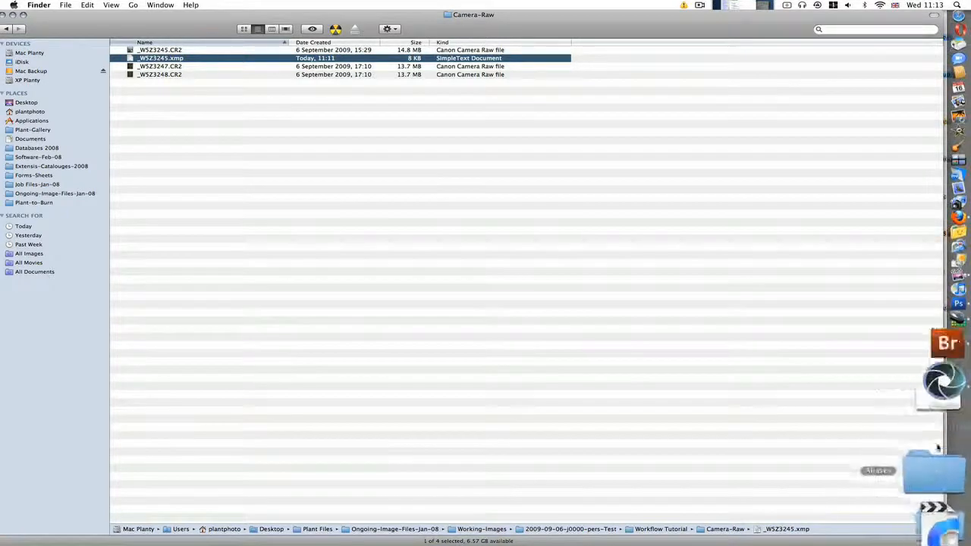
pyautogui.click(958, 436)
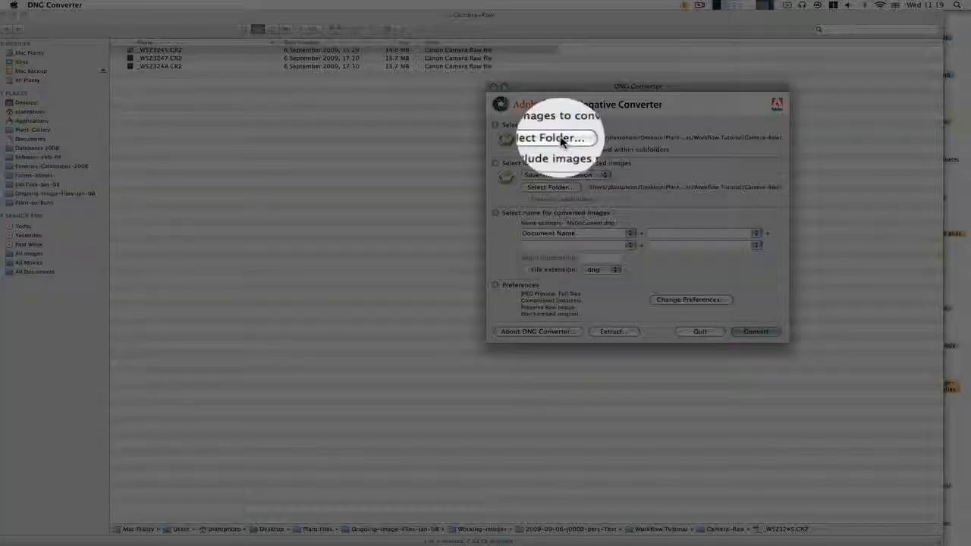
pyautogui.click(550, 137)
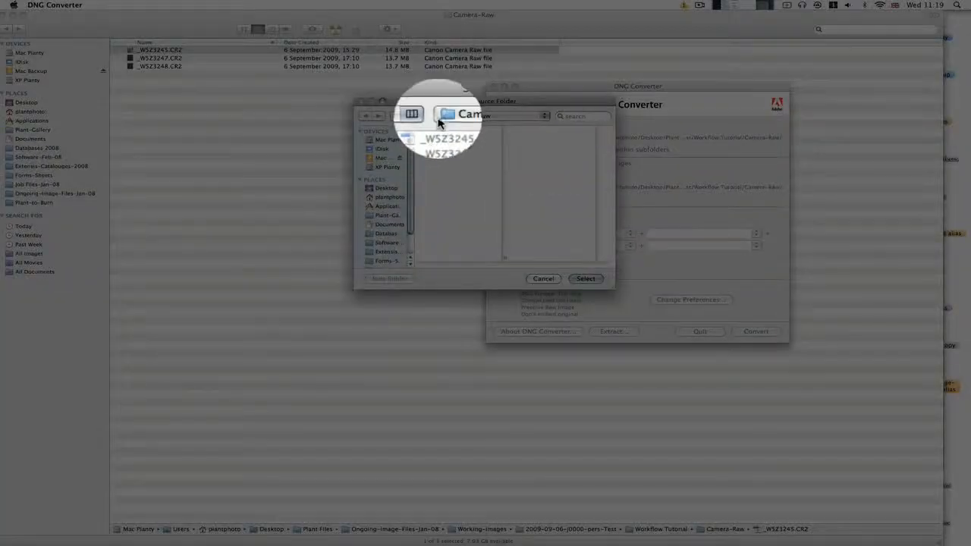
pyautogui.click(585, 278)
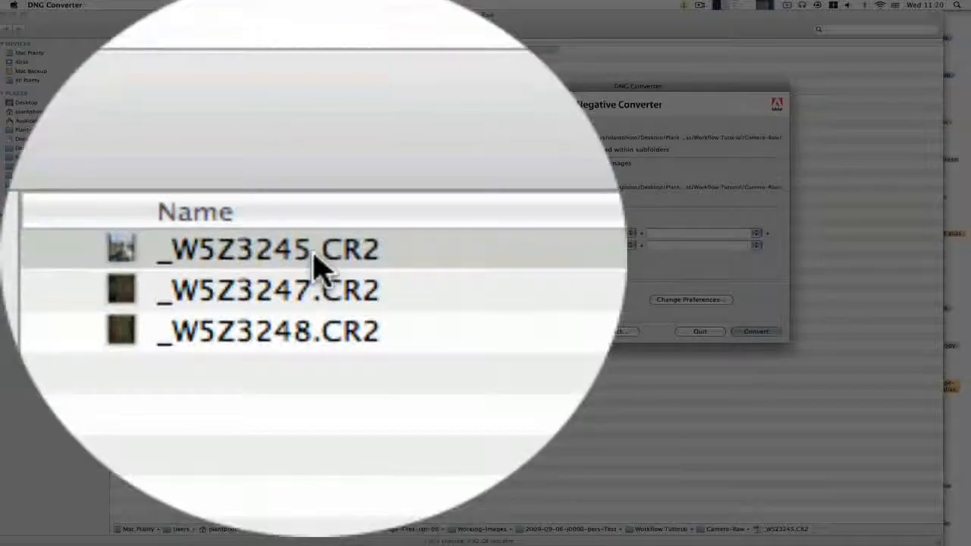
pyautogui.click(170, 52)
pyautogui.press('Return')
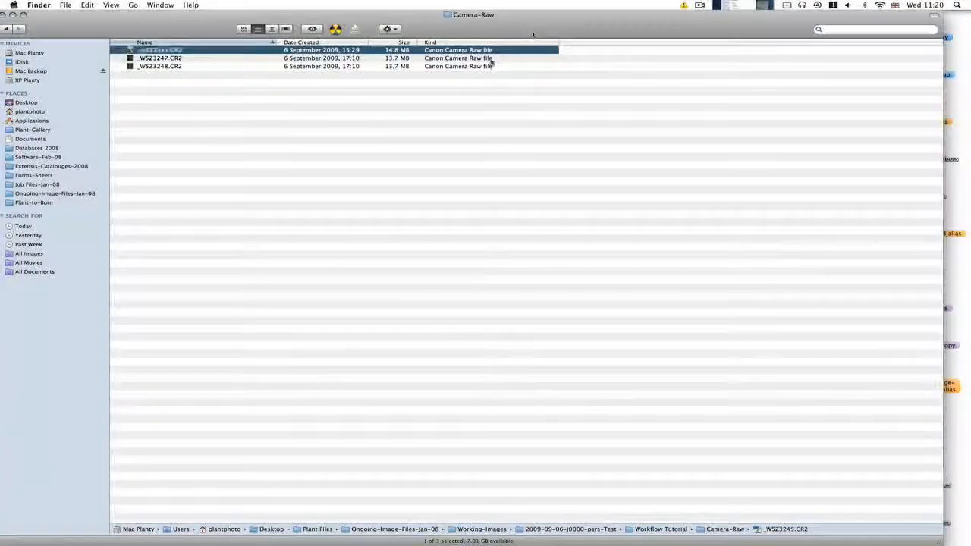
pyautogui.click(295, 150)
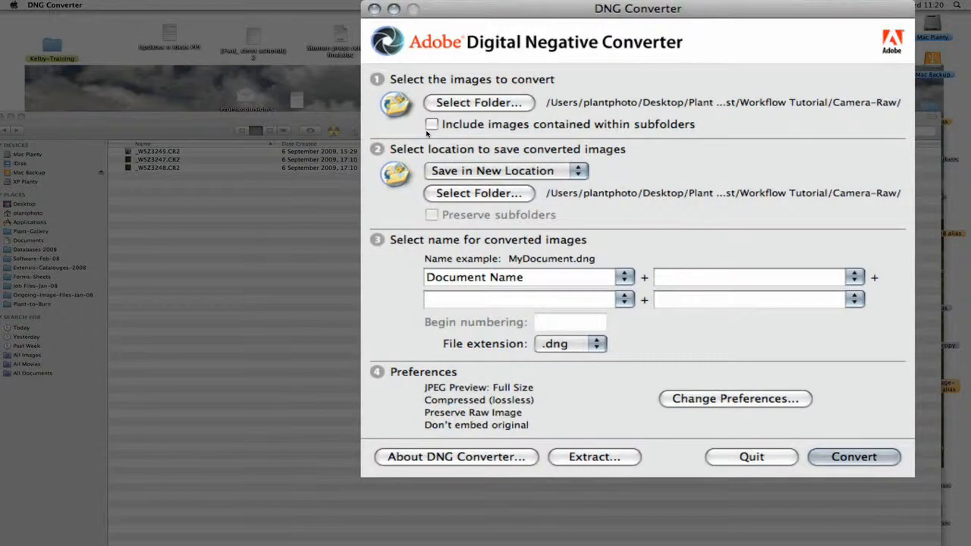
# - Convert the raw files in Camera-Raw to .dng with the current settings and quit DNG Converter once done
pyautogui.moveTo(606, 27); pyautogui.dragTo(658, 87)
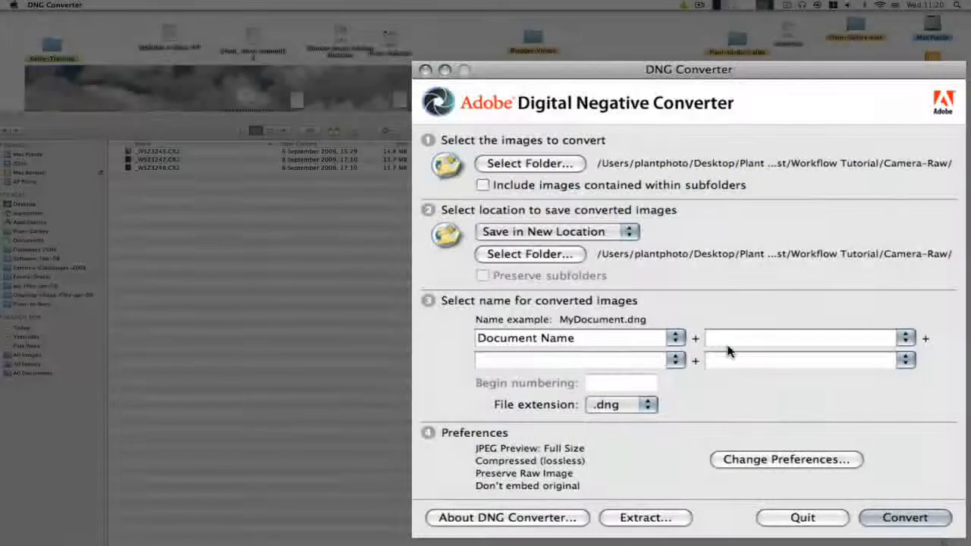
pyautogui.click(911, 519)
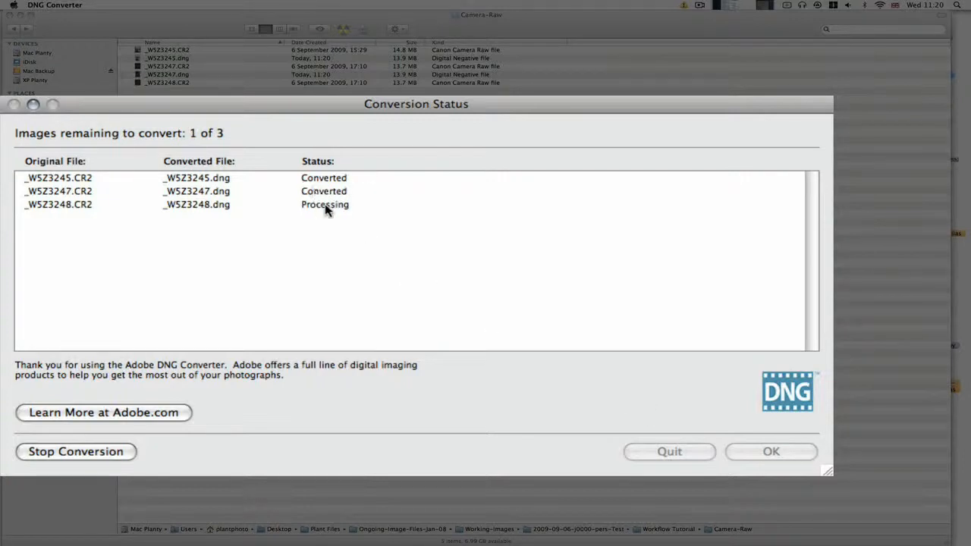
pyautogui.click(757, 455)
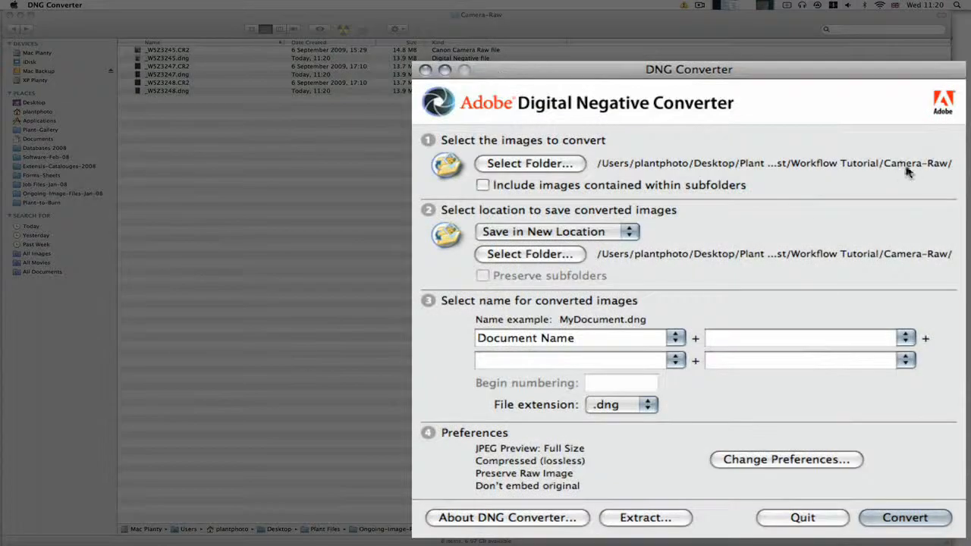
pyautogui.press('super+q')
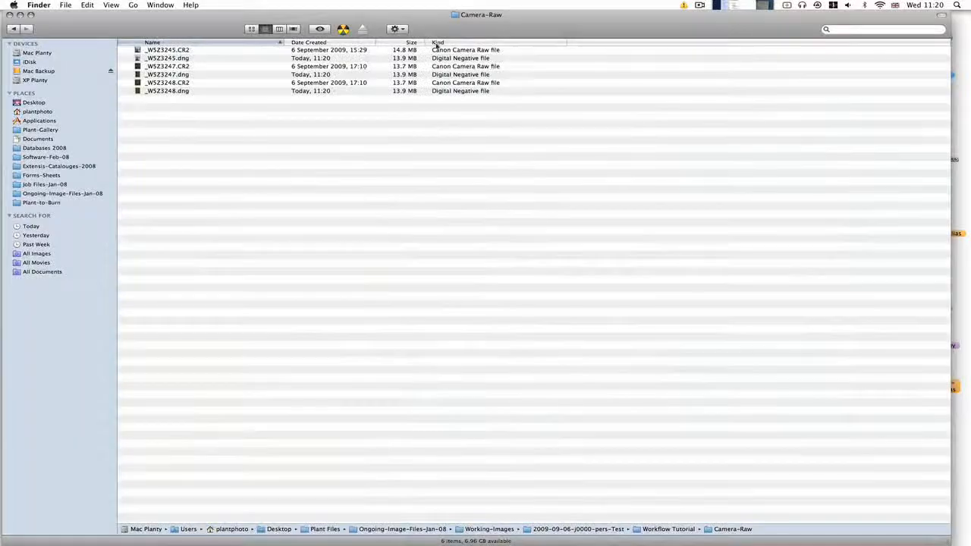
# - Sort the Camera-Raw files by kind and move the three original CR2 files to the Trash
pyautogui.click(436, 43)
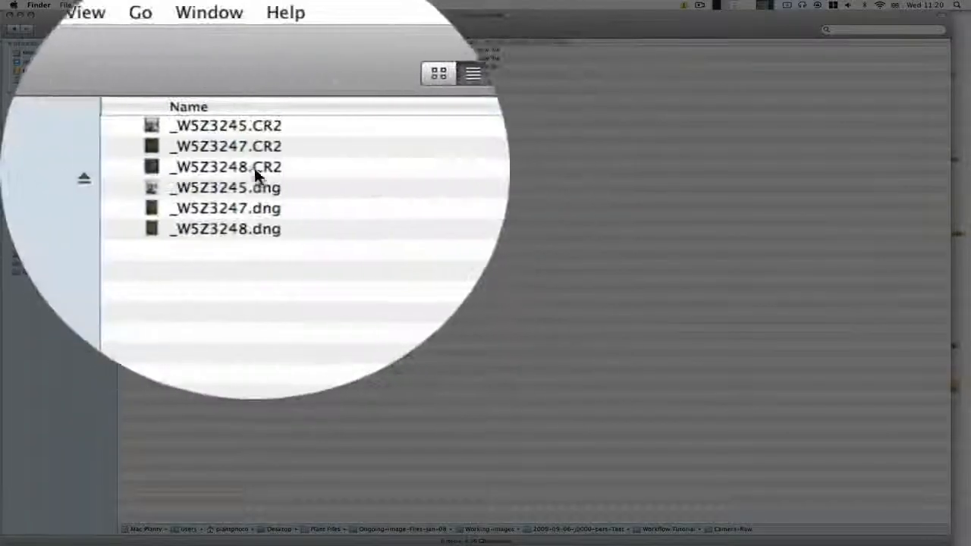
pyautogui.click(254, 166)
pyautogui.keyDown('shift'); pyautogui.click(254, 125); pyautogui.keyUp('shift')
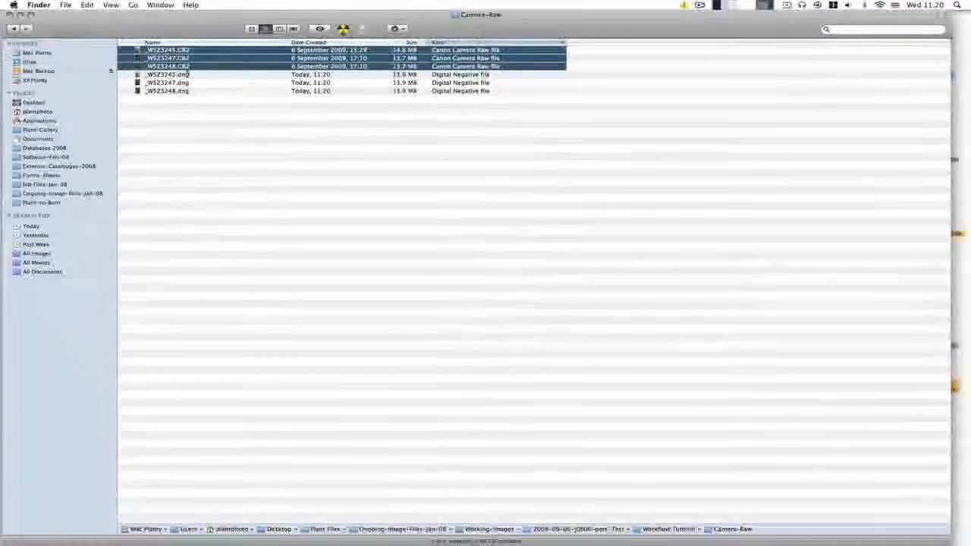
pyautogui.moveTo(227, 57); pyautogui.dragTo(936, 516)
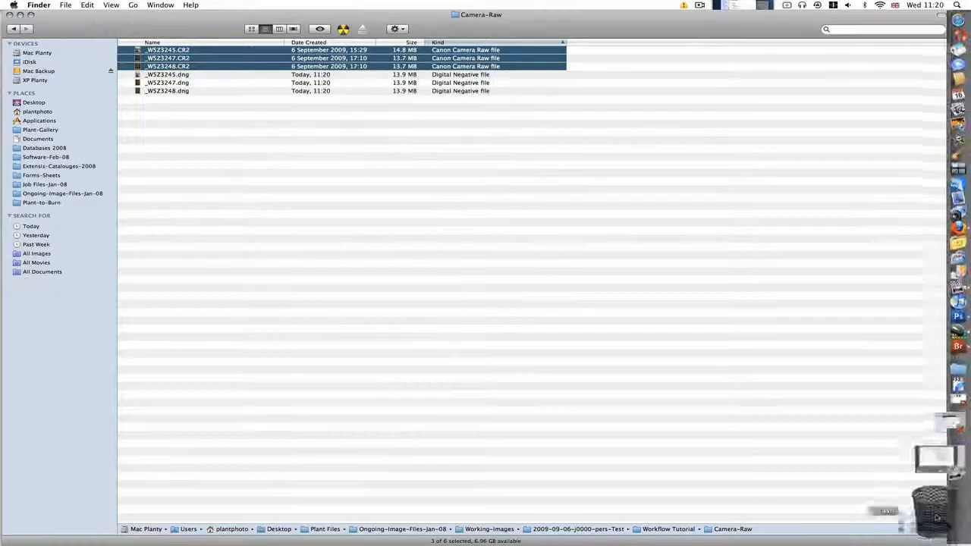
pyautogui.click(191, 53)
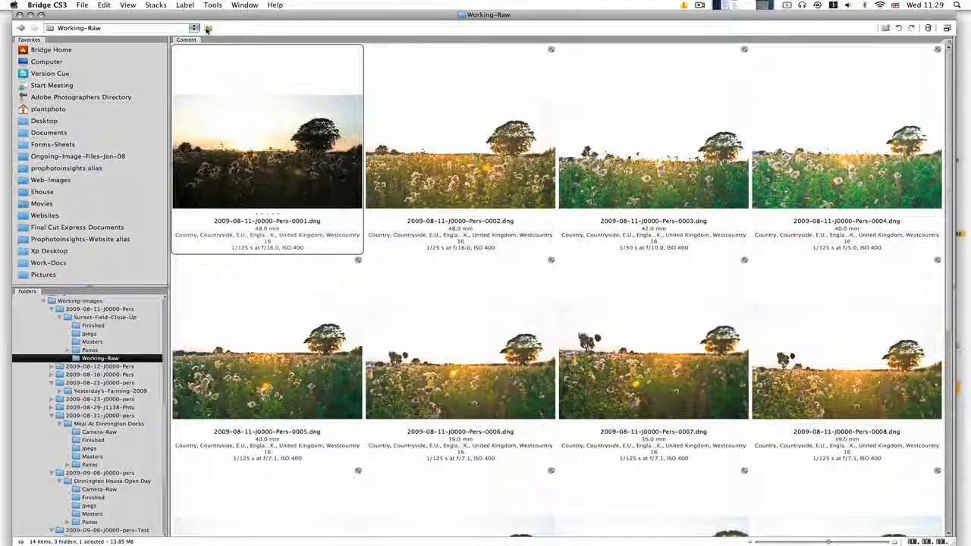
# - Go up from the Sunset-Field-Close-Up Working-Raw folder to the Working-Images folder in Bridge
pyautogui.click(207, 28)
pyautogui.click(207, 28)
pyautogui.click(207, 28)
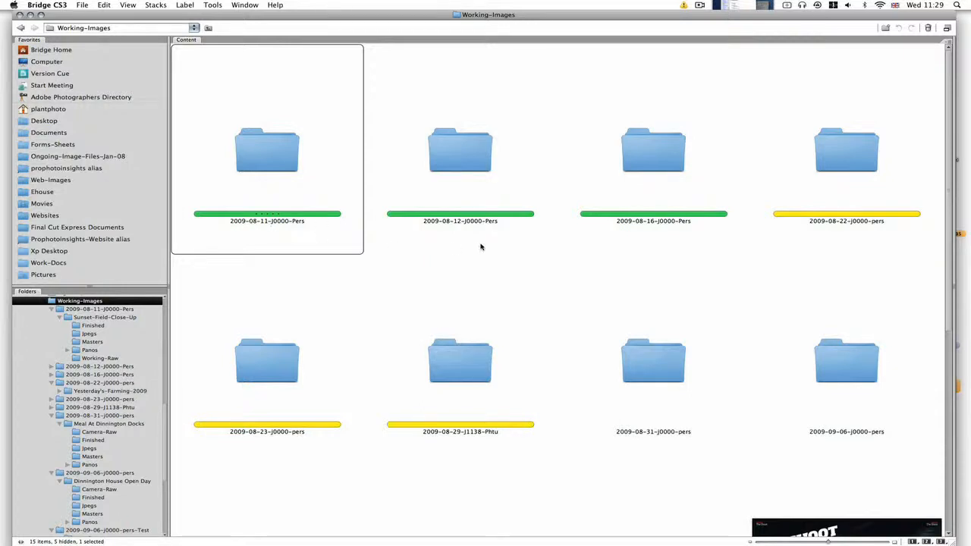
# - Open the Working-Raw folder of Low-Light-Phototuts inside 2009-08-29-J1138-Phtu and look through its DNG images
pyautogui.doubleClick(472, 376)
pyautogui.click(255, 166)
pyautogui.doubleClick(255, 166)
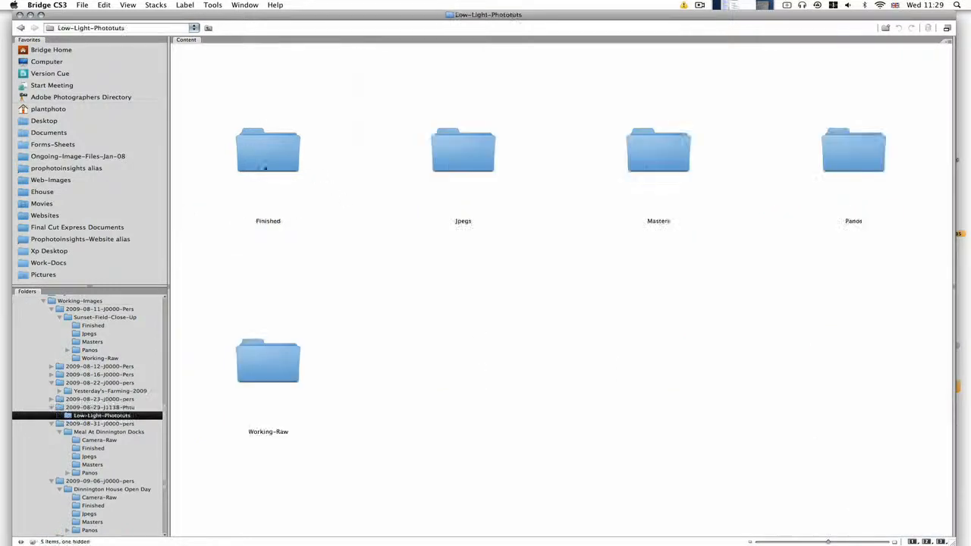
pyautogui.doubleClick(265, 372)
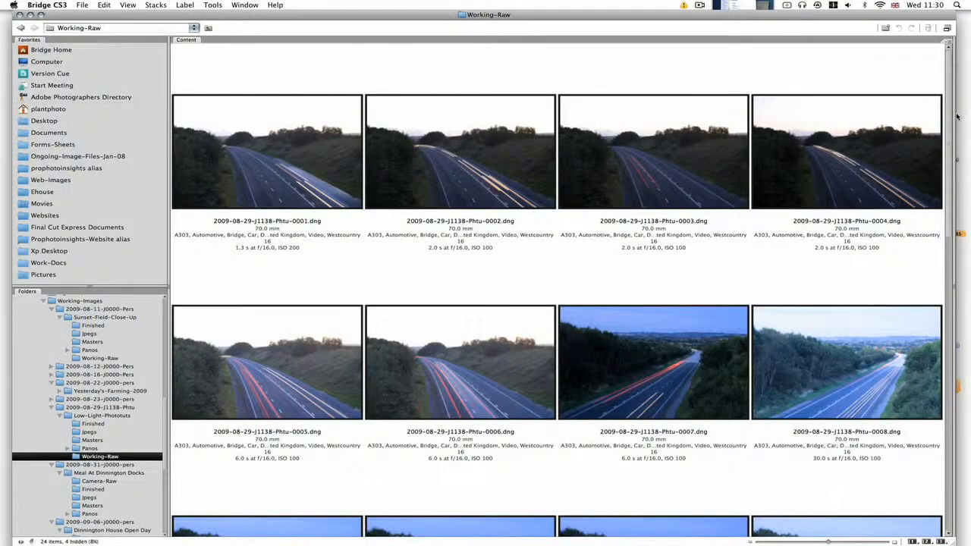
pyautogui.scroll(-3, 561, 303)
pyautogui.moveTo(952, 186); pyautogui.dragTo(942, 126)
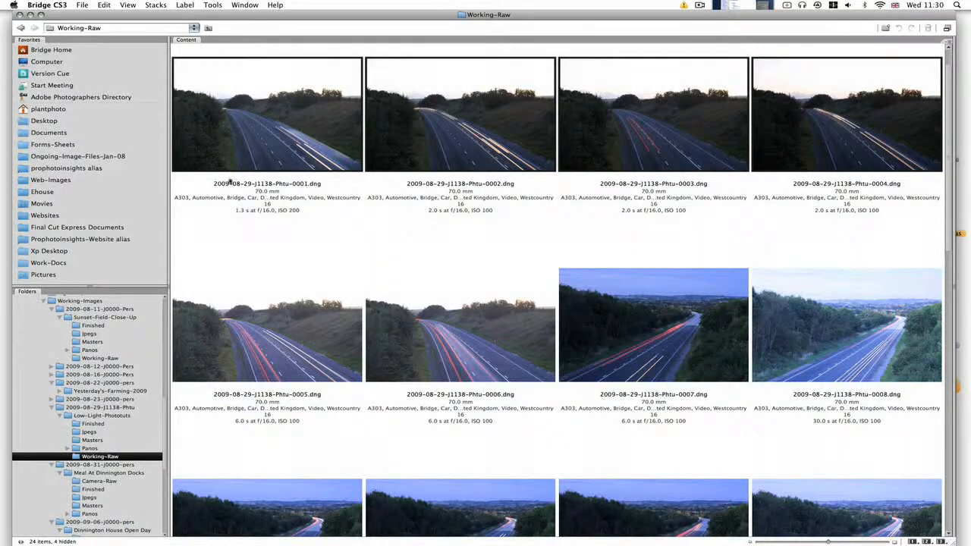
# - Return from the Low-Light-Phototuts Working-Raw images to the Working-Images folder
pyautogui.click(209, 28)
pyautogui.click(209, 28)
pyautogui.click(209, 29)
pyautogui.click(208, 28)
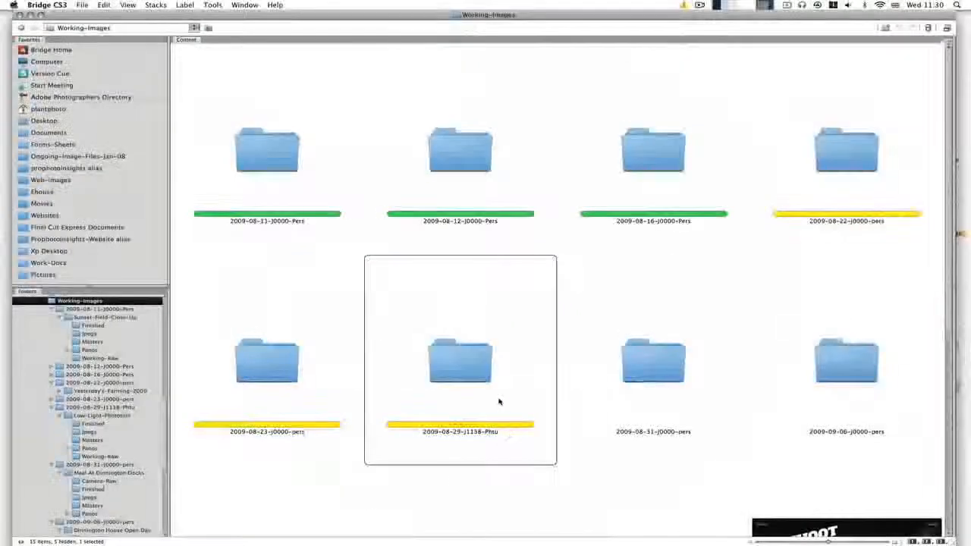
# - Open Low-Light-Phototuts inside 2009-08-29-J1138-Phtu and reduce the thumbnail size so its subfolders fit in one row
pyautogui.doubleClick(479, 375)
pyautogui.doubleClick(294, 166)
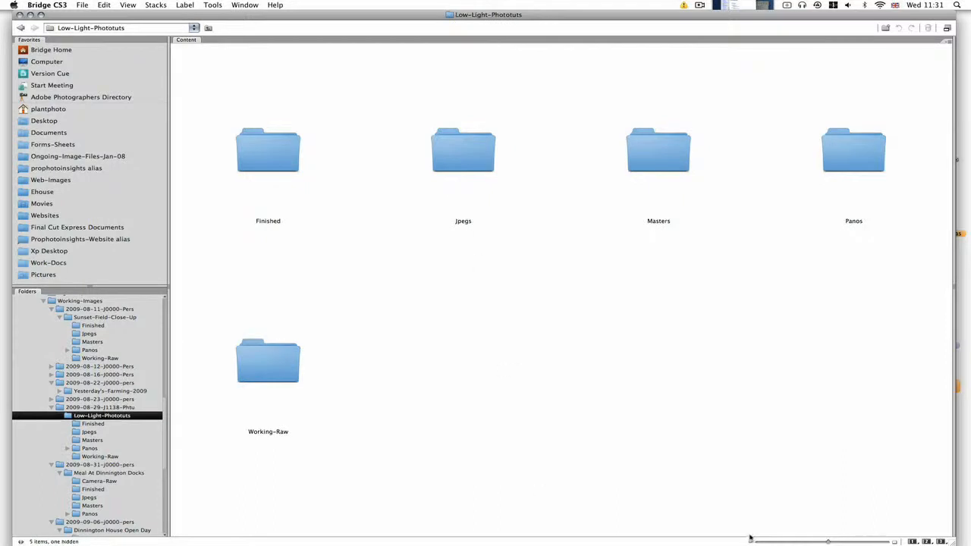
pyautogui.click(772, 543)
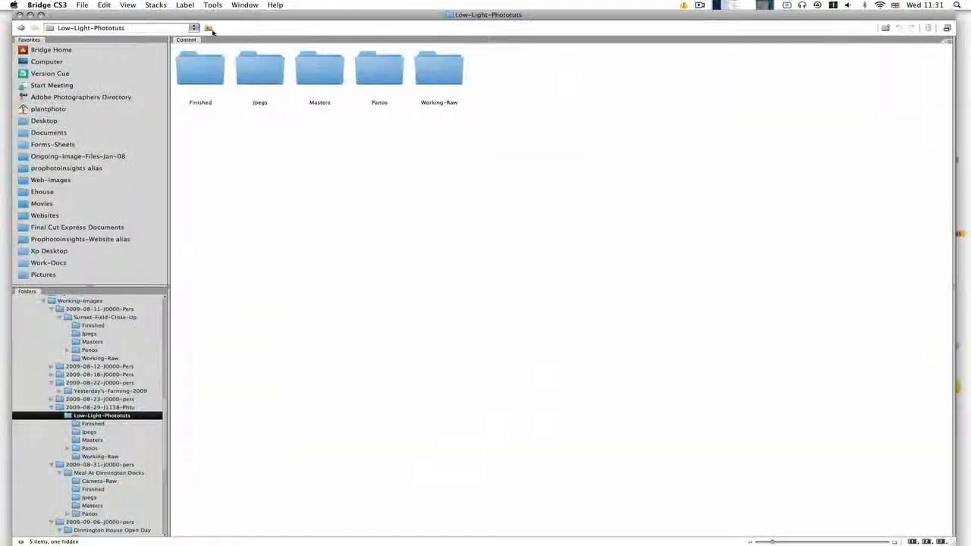
# - Return from the Low-Light-Phototuts job folder to the Working-Images folder
pyautogui.click(208, 28)
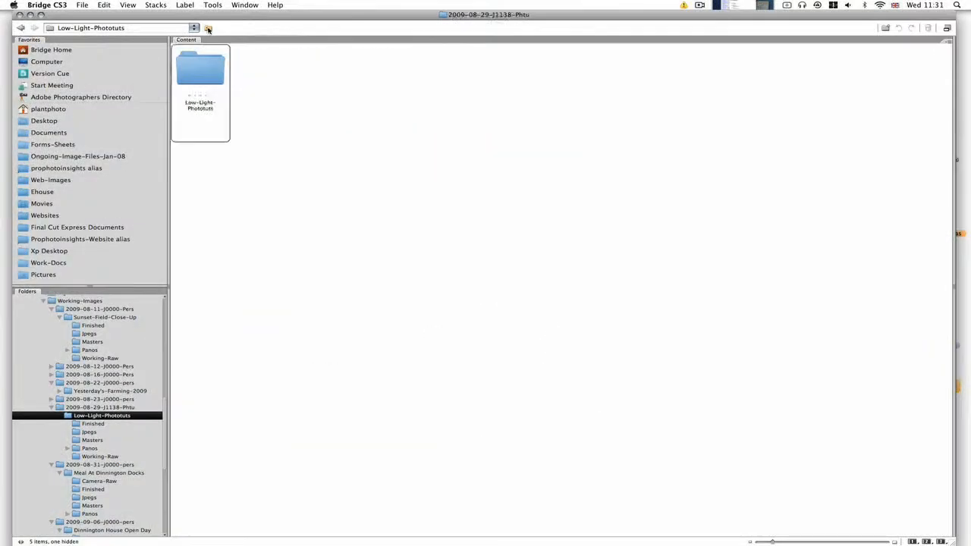
pyautogui.click(208, 28)
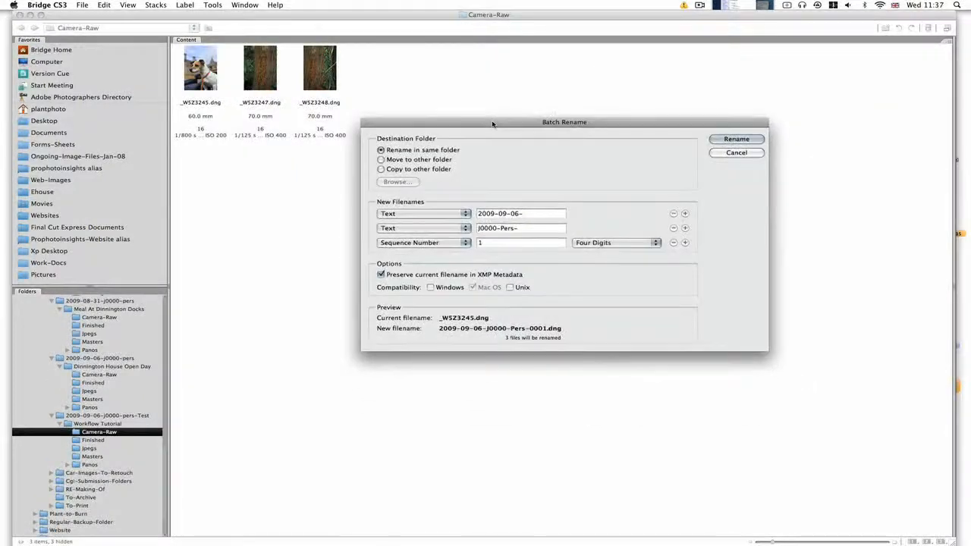
# - Batch rename the three DNG files in the same folder as 2009-09-06-J0000-Pers- plus a four-digit sequence number starting at 1
pyautogui.click(210, 5)
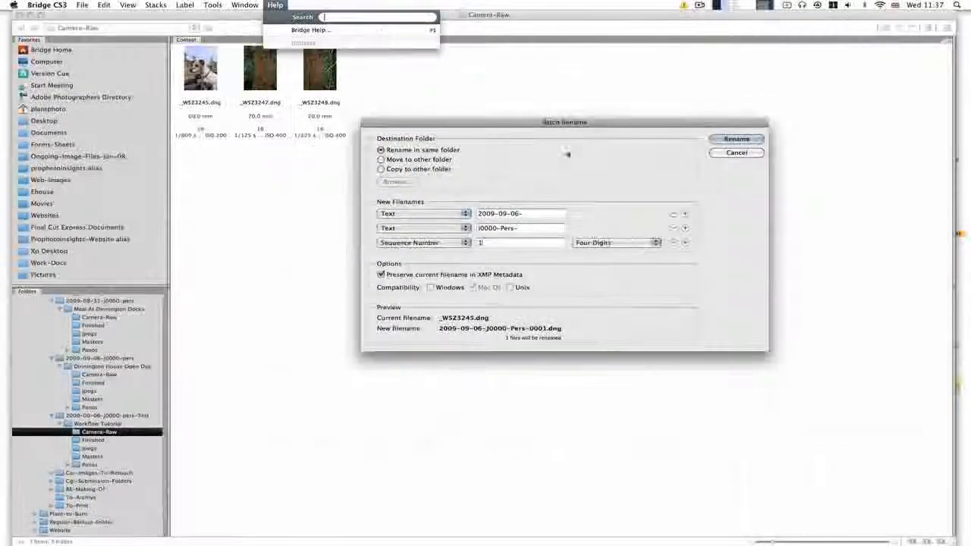
pyautogui.click(600, 119)
pyautogui.moveTo(602, 125); pyautogui.dragTo(589, 57)
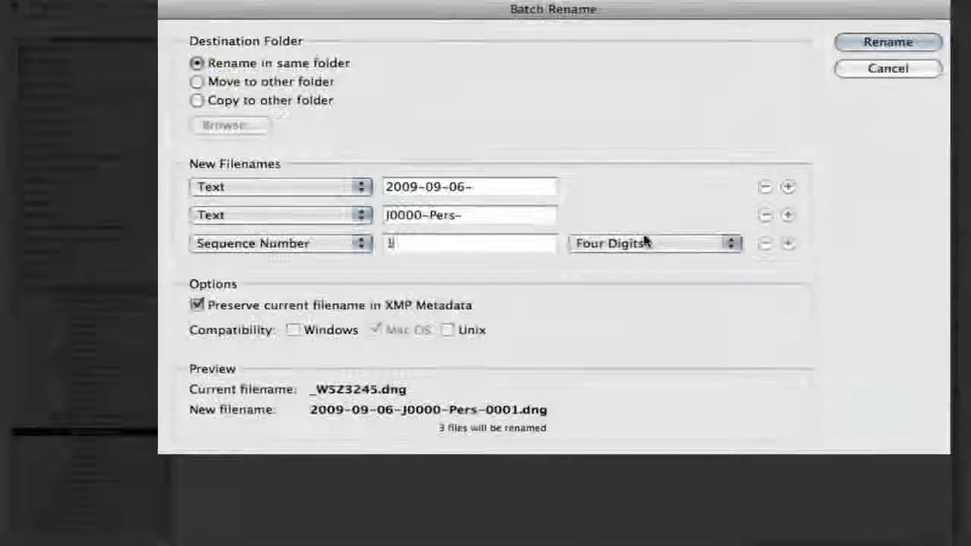
pyautogui.moveTo(358, 13); pyautogui.dragTo(372, 17)
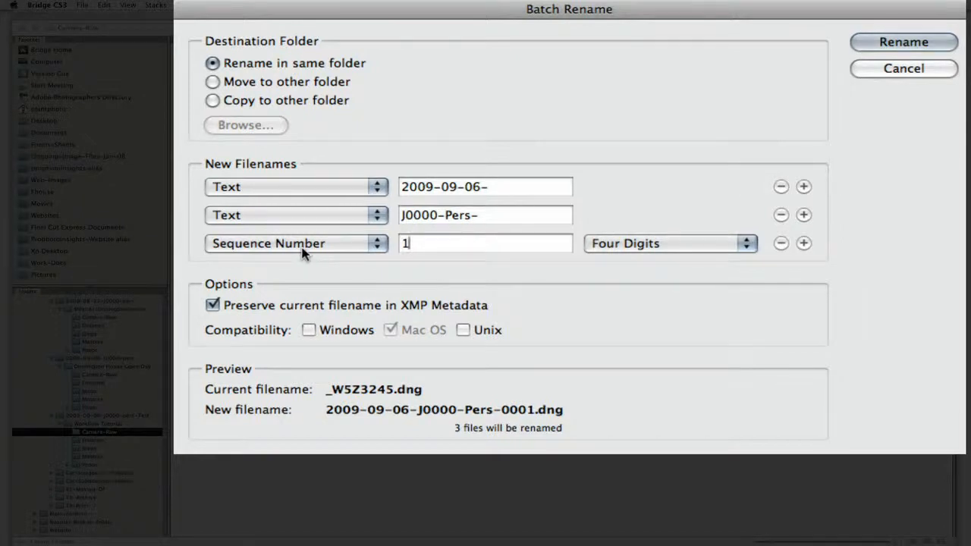
pyautogui.click(617, 248)
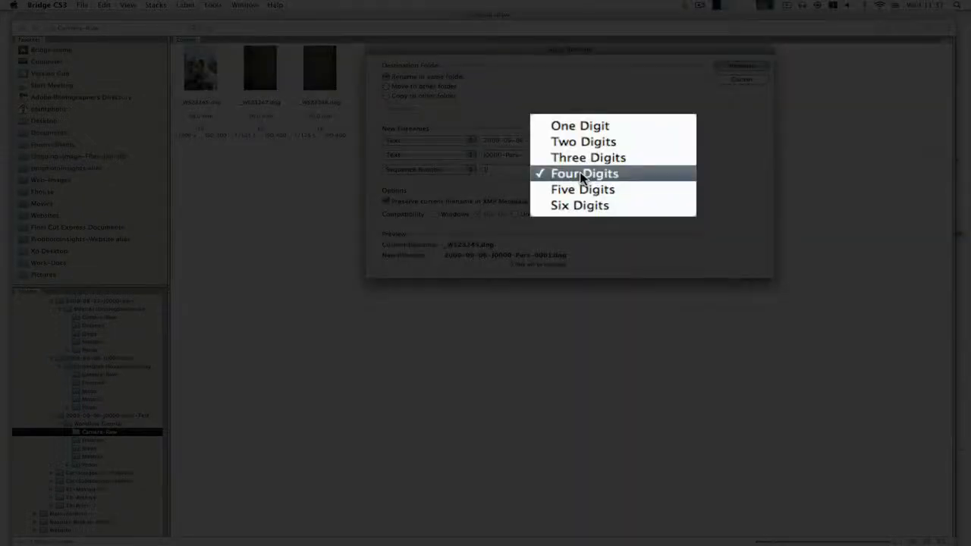
pyautogui.click(583, 176)
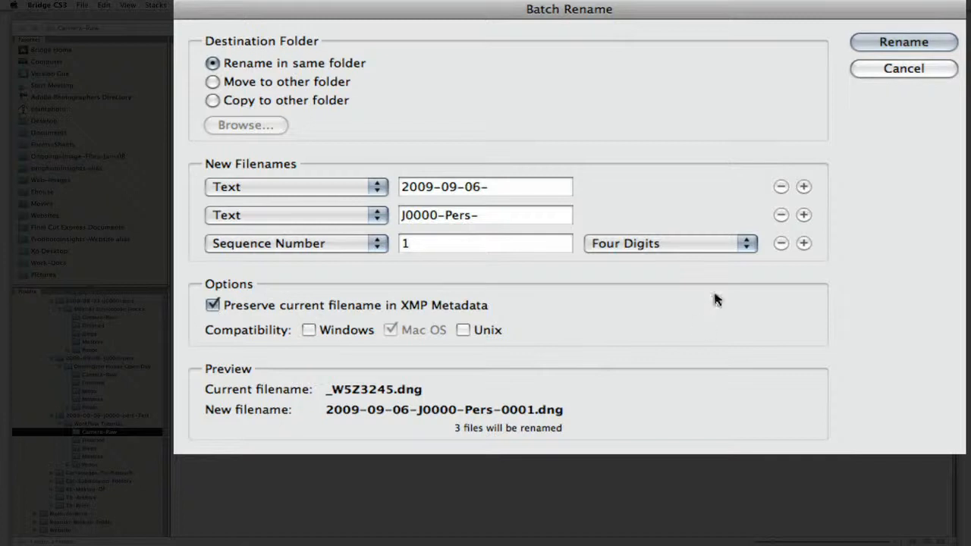
pyautogui.click(904, 43)
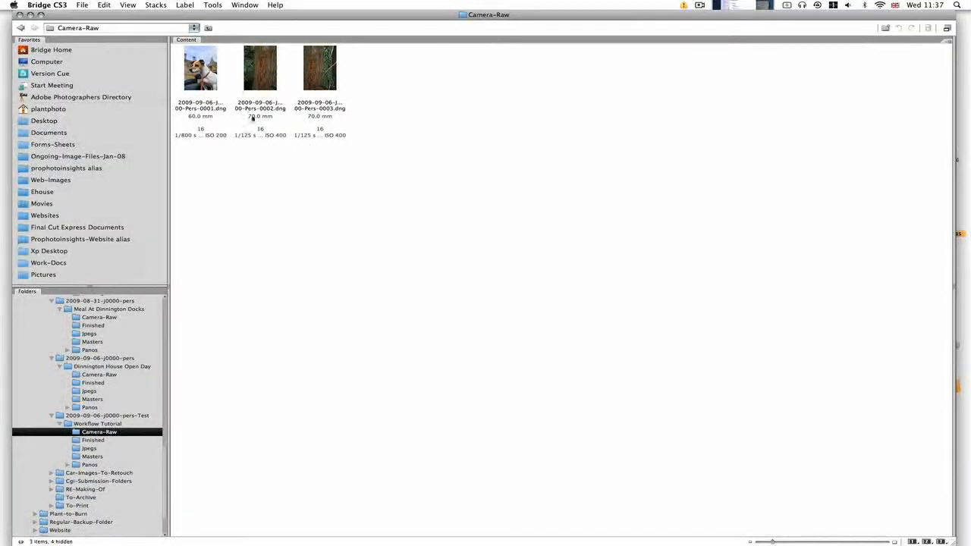
pyautogui.click(839, 541)
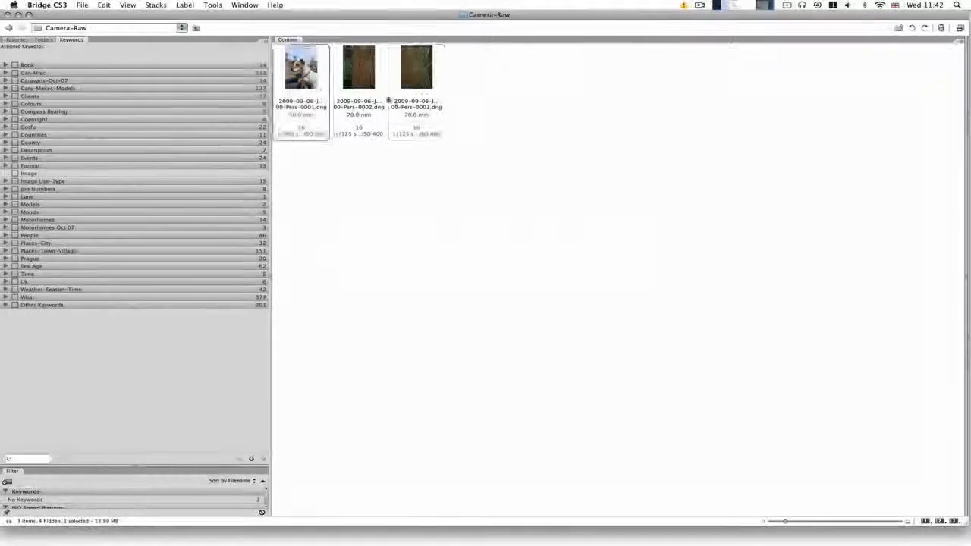
# - Select the dog photo and look over keyword categories such as Cars-Makes-Models, Countries and County
pyautogui.click(415, 91)
pyautogui.click(302, 91)
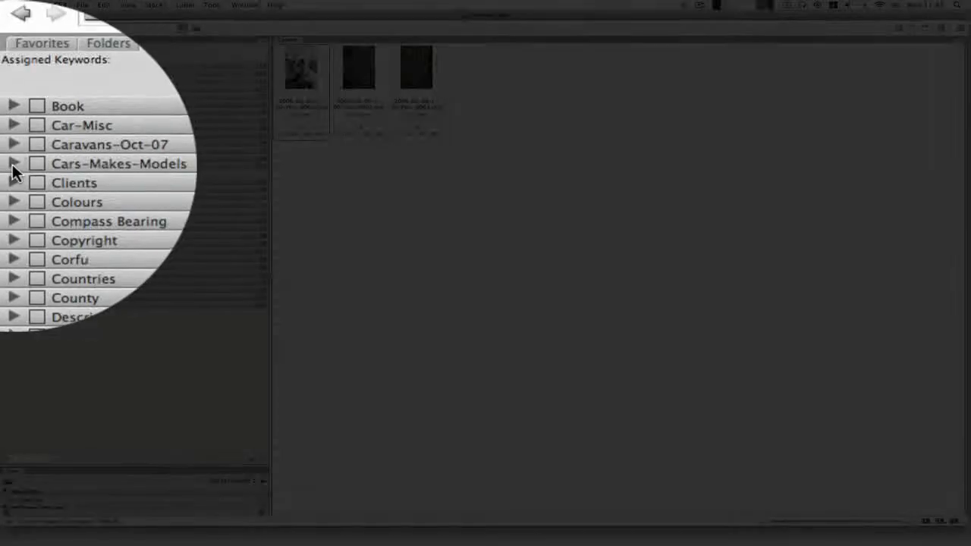
pyautogui.click(5, 88)
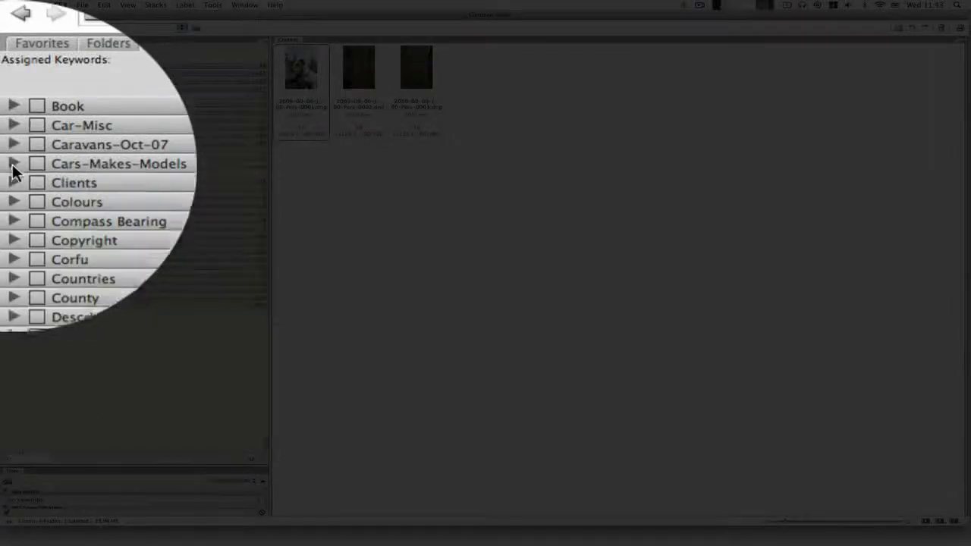
pyautogui.click(13, 166)
pyautogui.click(14, 171)
pyautogui.click(14, 167)
pyautogui.click(15, 167)
pyautogui.click(16, 167)
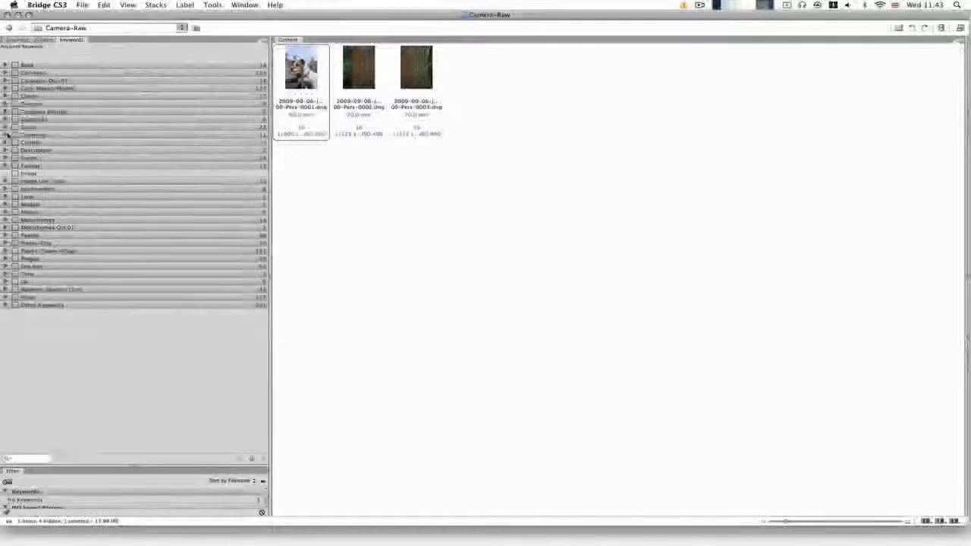
pyautogui.click(5, 134)
pyautogui.click(5, 134)
pyautogui.click(5, 143)
pyautogui.click(5, 143)
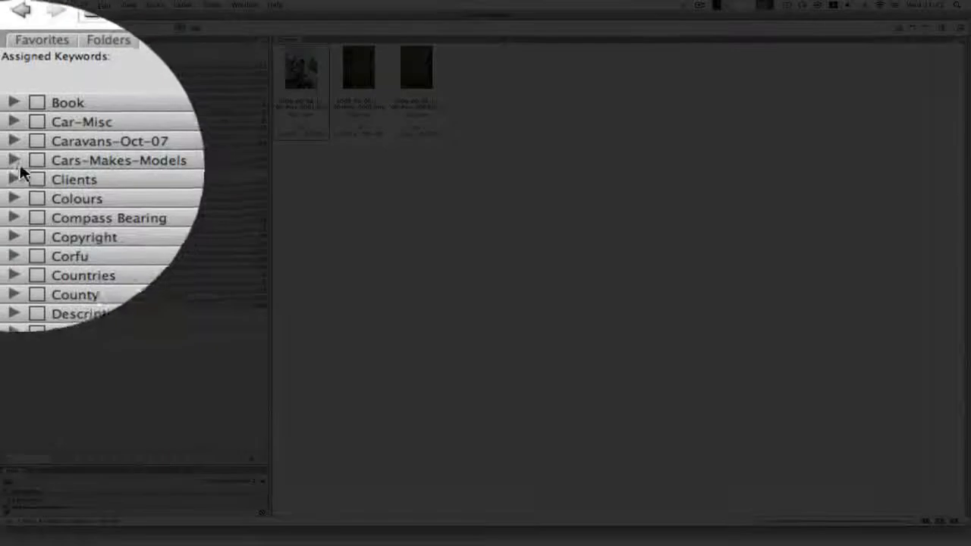
# - Expand the Cars-Makes-Models keyword category, look through its keywords and collapse it again
pyautogui.click(5, 88)
pyautogui.scroll(-5, 185, 224)
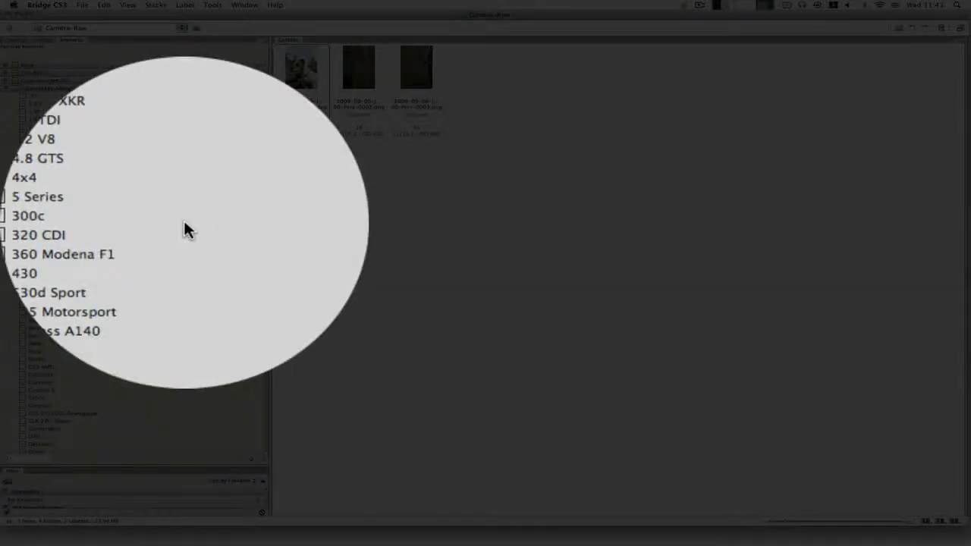
pyautogui.scroll(-5, 184, 225)
pyautogui.scroll(-5, 184, 224)
pyautogui.scroll(10, 184, 225)
pyautogui.scroll(5, 184, 219)
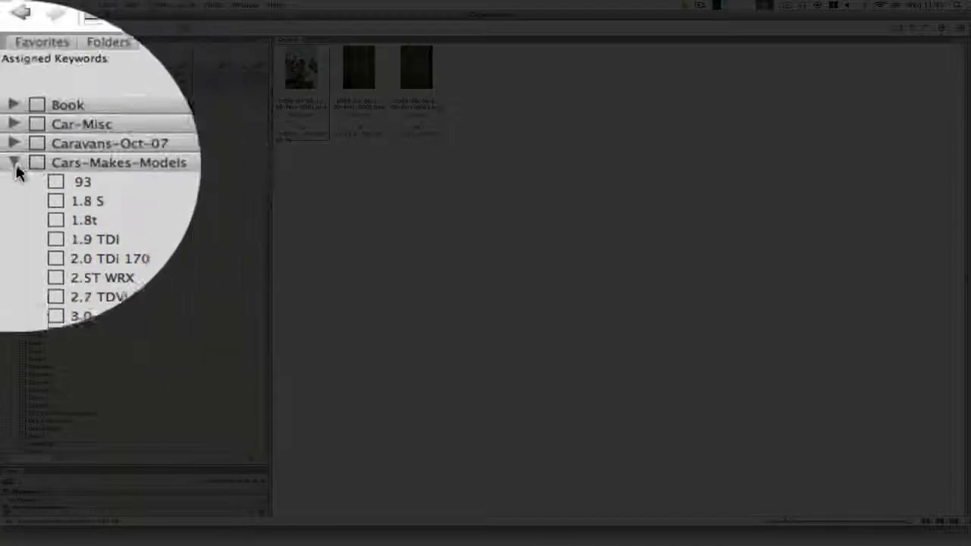
pyautogui.click(15, 169)
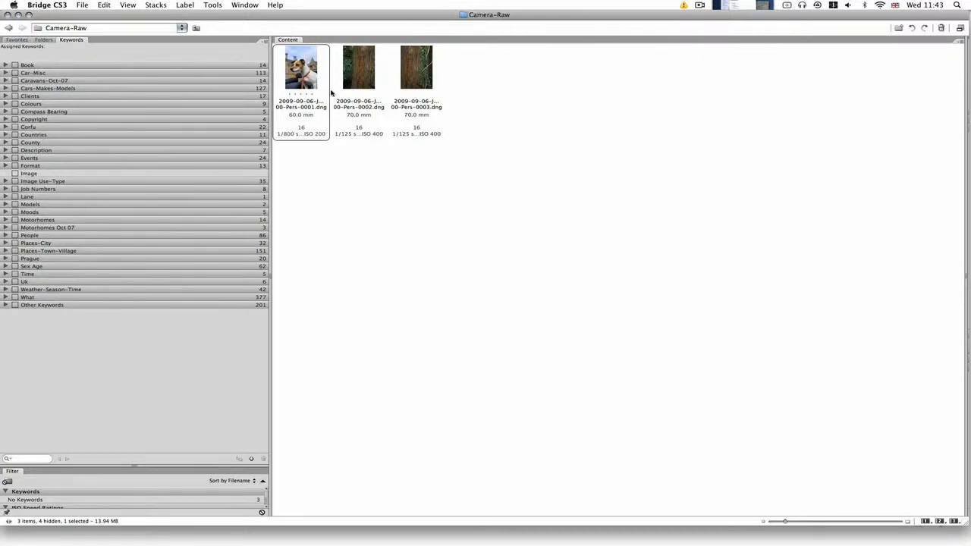
# - Apply the photographer's saved copyright metadata template to the dog photo's file info
pyautogui.rightClick(302, 83)
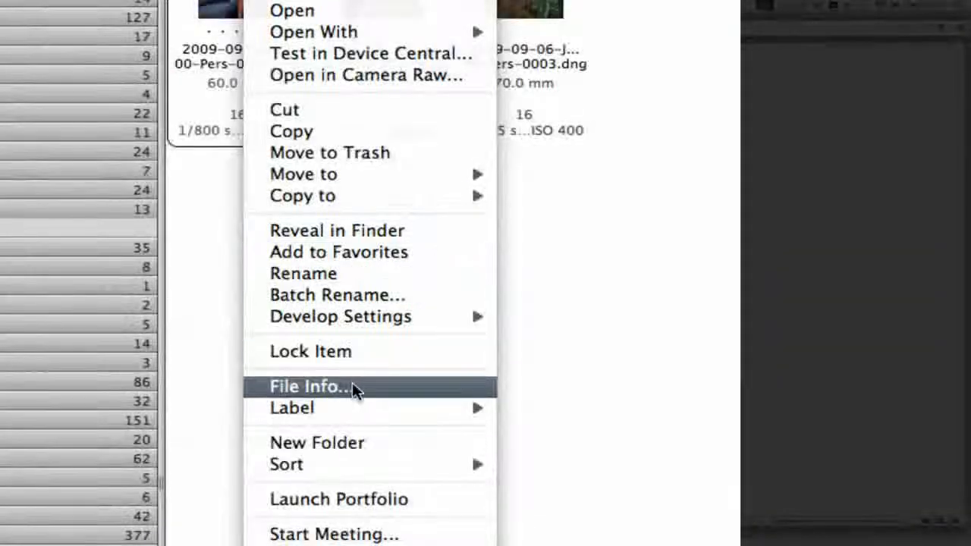
pyautogui.click(347, 238)
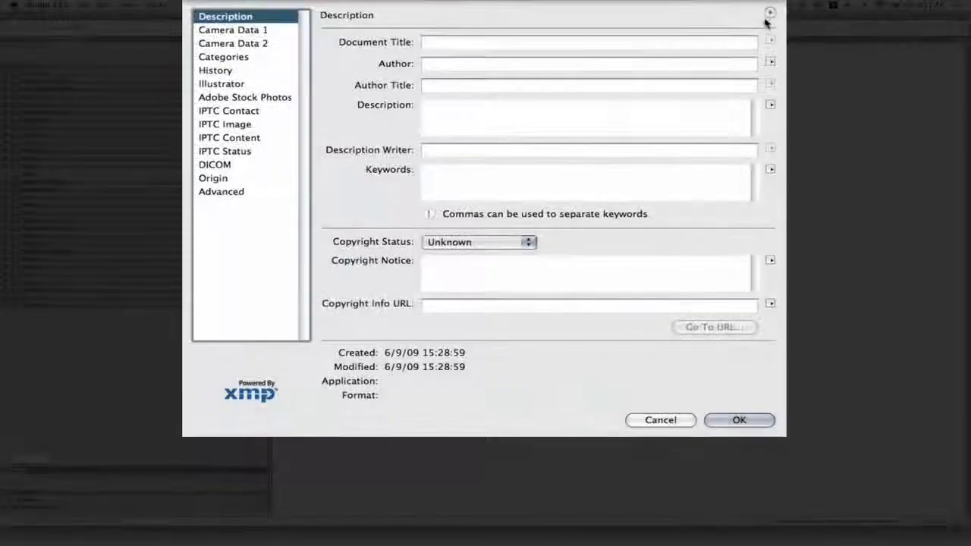
pyautogui.click(675, 31)
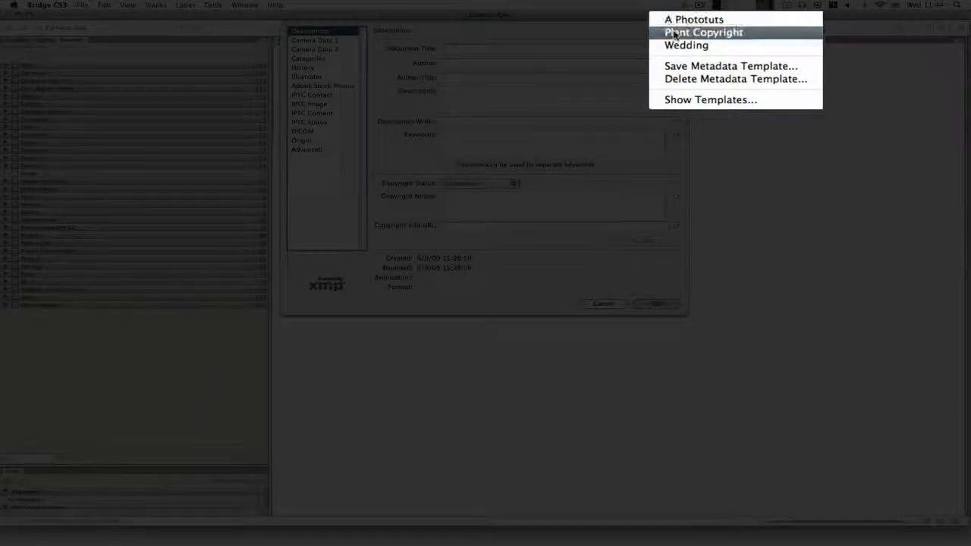
pyautogui.click(667, 33)
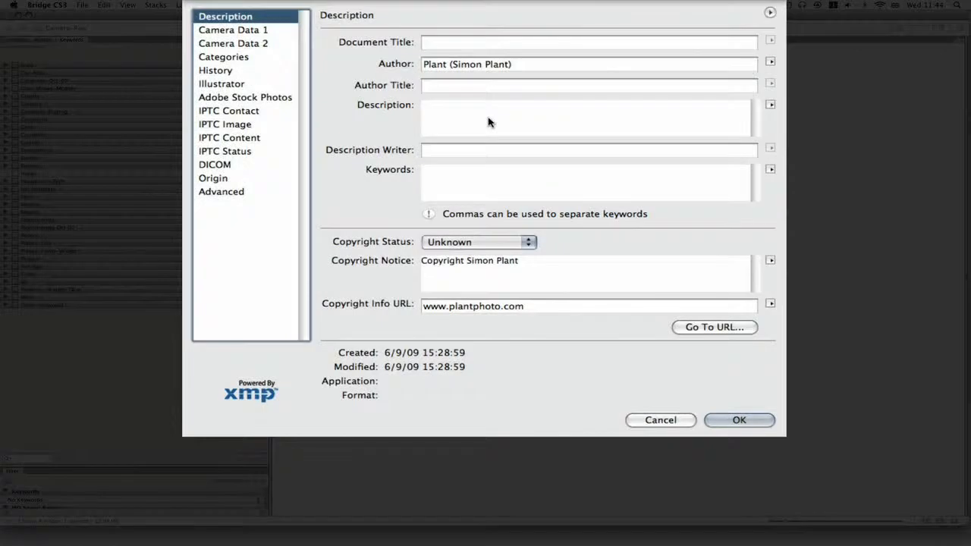
pyautogui.click(733, 418)
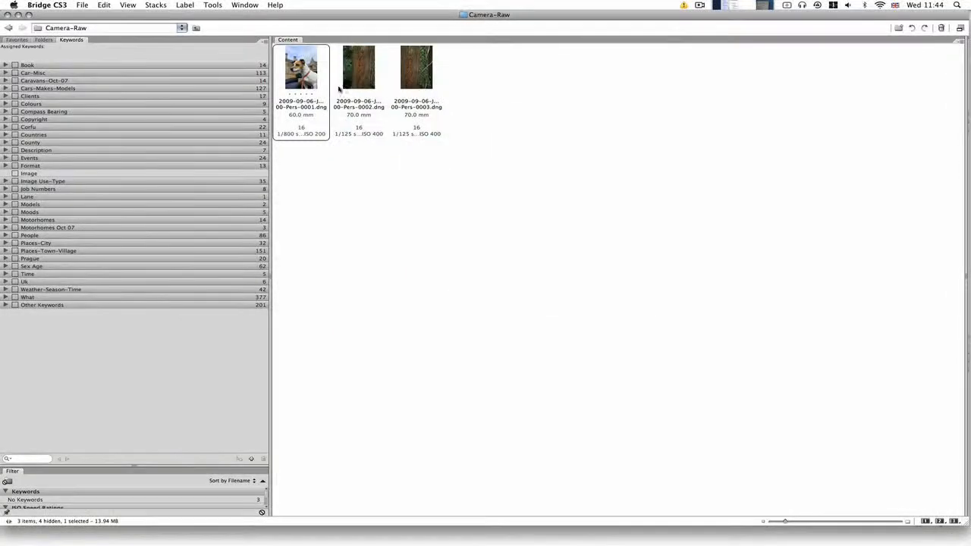
# - Select only the dog photo, search the keywords for dog and assign the Dog keyword to it
pyautogui.keyDown('shift'); pyautogui.click(407, 81); pyautogui.keyUp('shift')
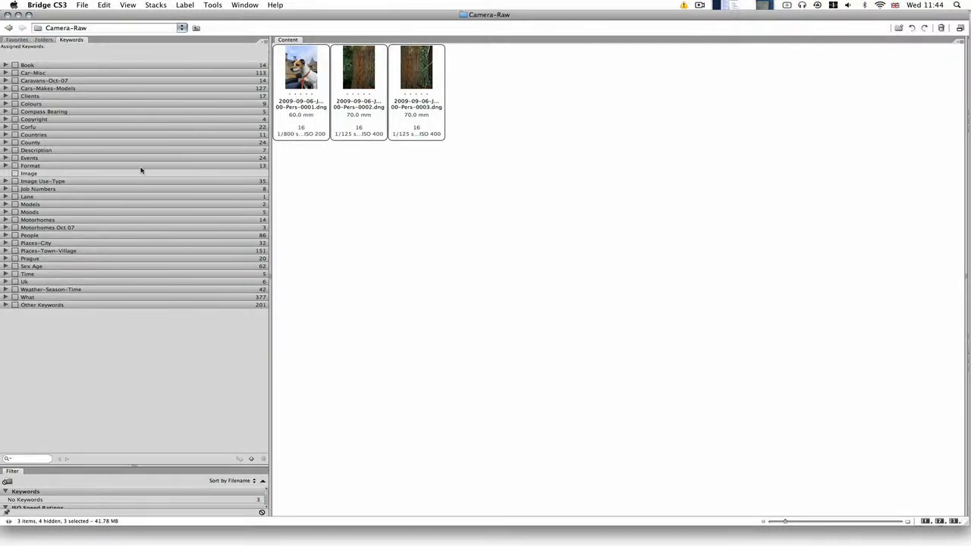
pyautogui.click(393, 214)
pyautogui.click(297, 87)
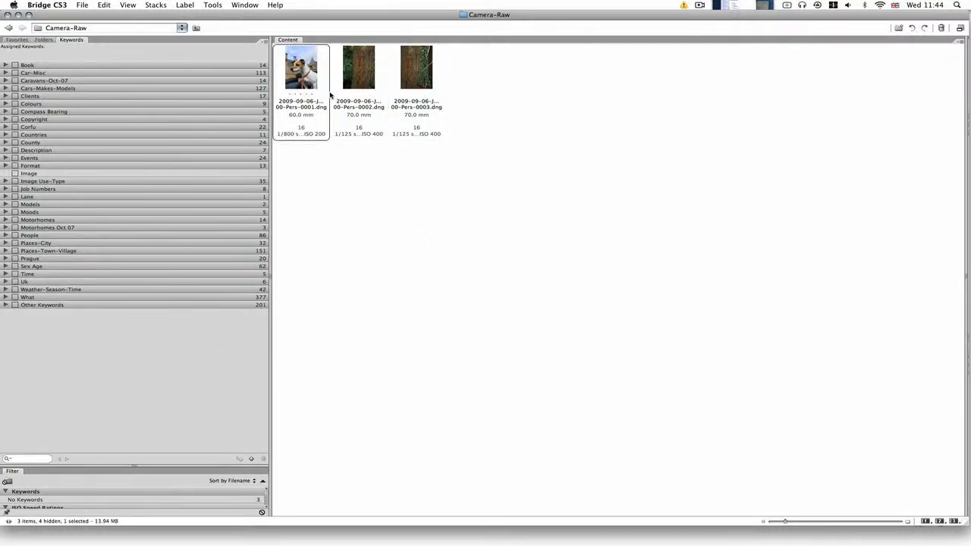
pyautogui.click(22, 460)
pyautogui.write('dd')
pyautogui.press('BackSpace')
pyautogui.write('og')
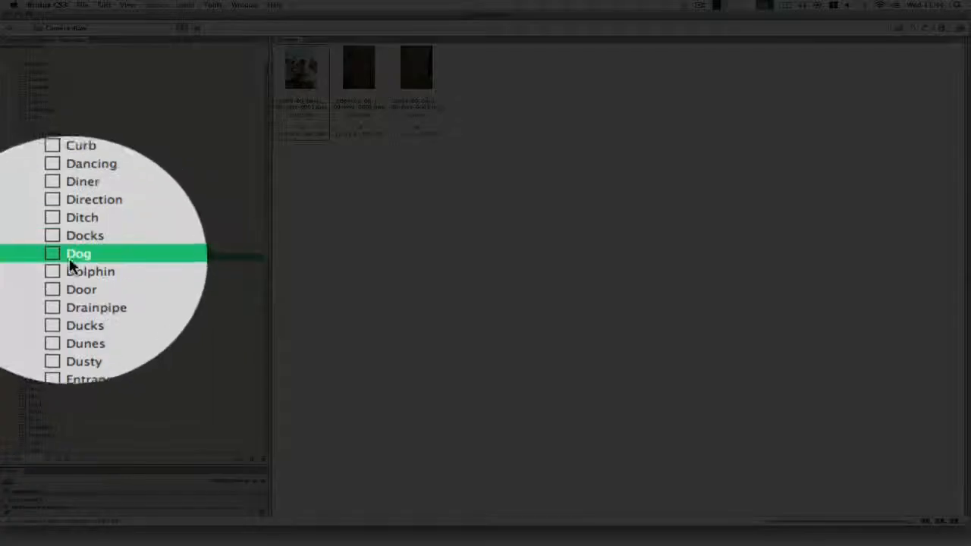
pyautogui.click(51, 257)
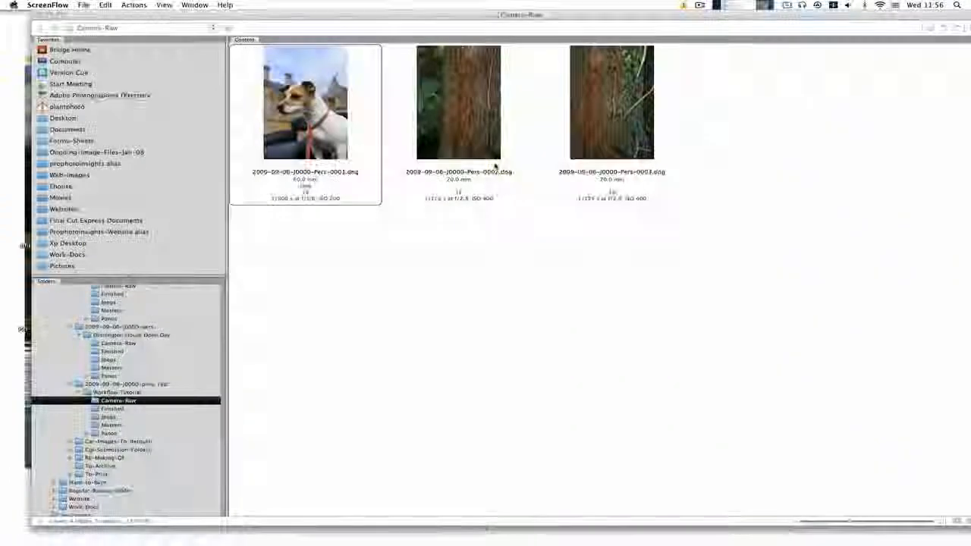
# - Select the three renamed DNG images in turn to compare the metadata shown under their thumbnails
pyautogui.click(511, 145)
pyautogui.click(596, 130)
pyautogui.click(491, 131)
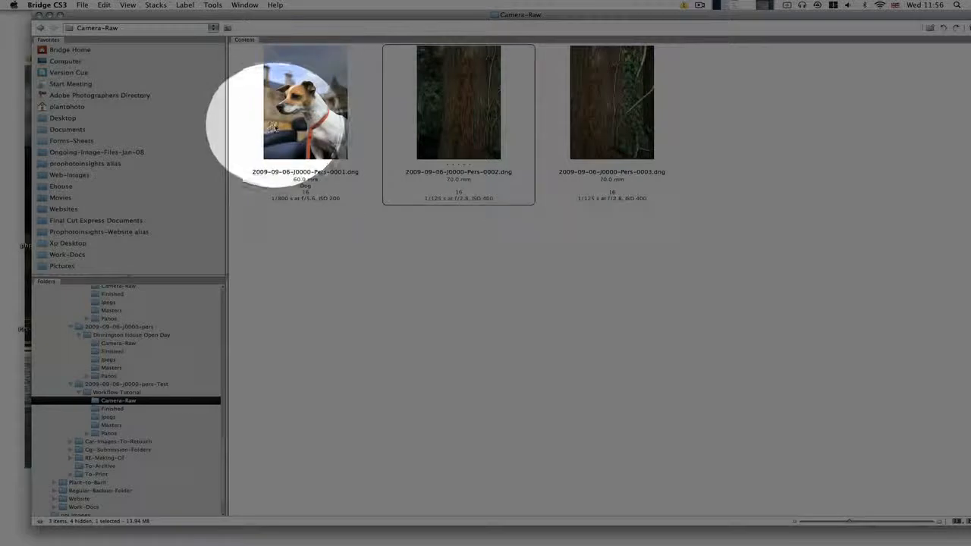
pyautogui.click(273, 127)
pyautogui.click(454, 148)
pyautogui.click(572, 179)
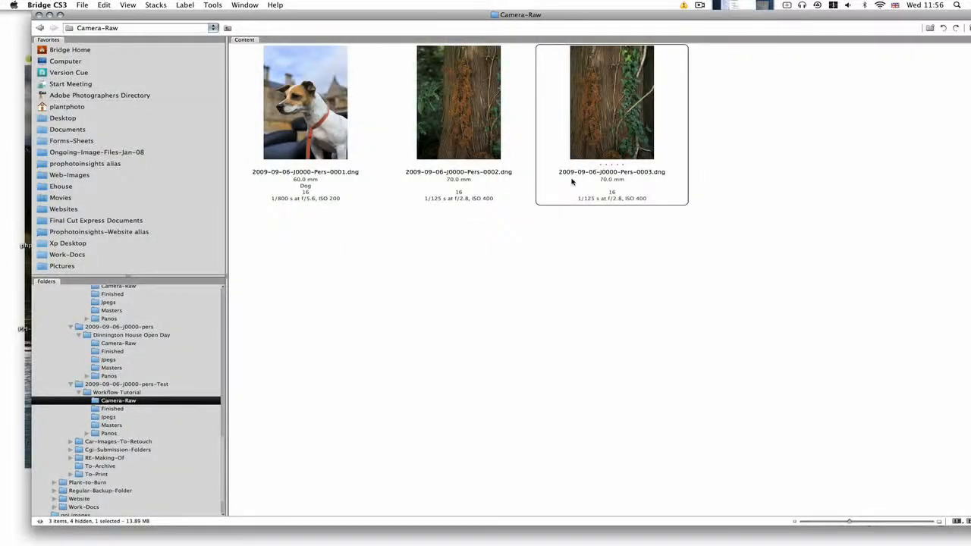
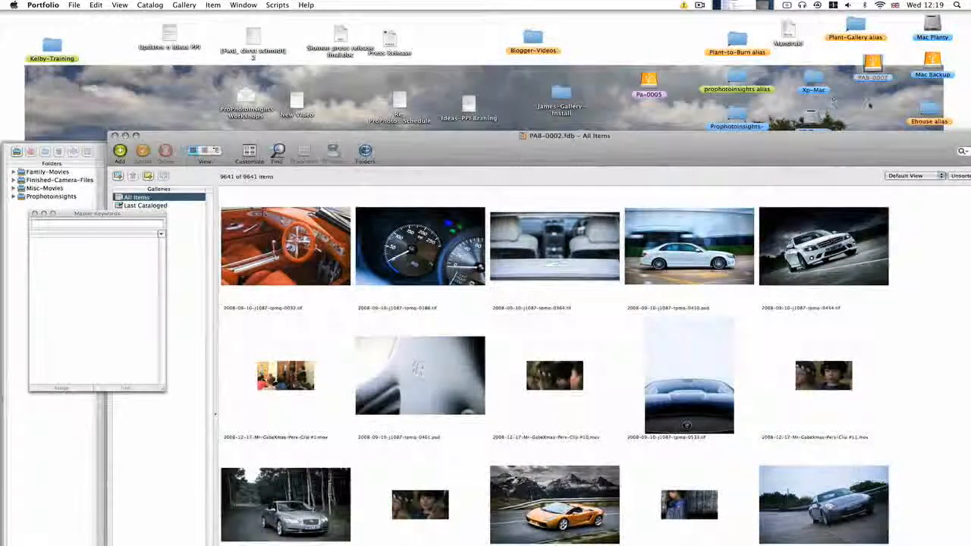
# - Select the PAB-0002 drive on the desktop and move Portfolio's PAB-0002.fdb catalog window up the screen
pyautogui.click(880, 68)
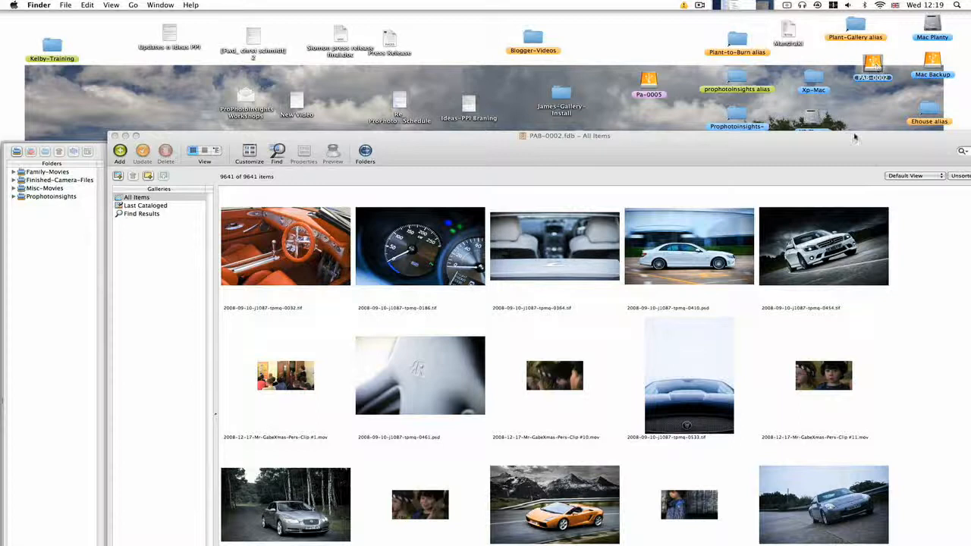
pyautogui.moveTo(852, 146); pyautogui.dragTo(819, 21)
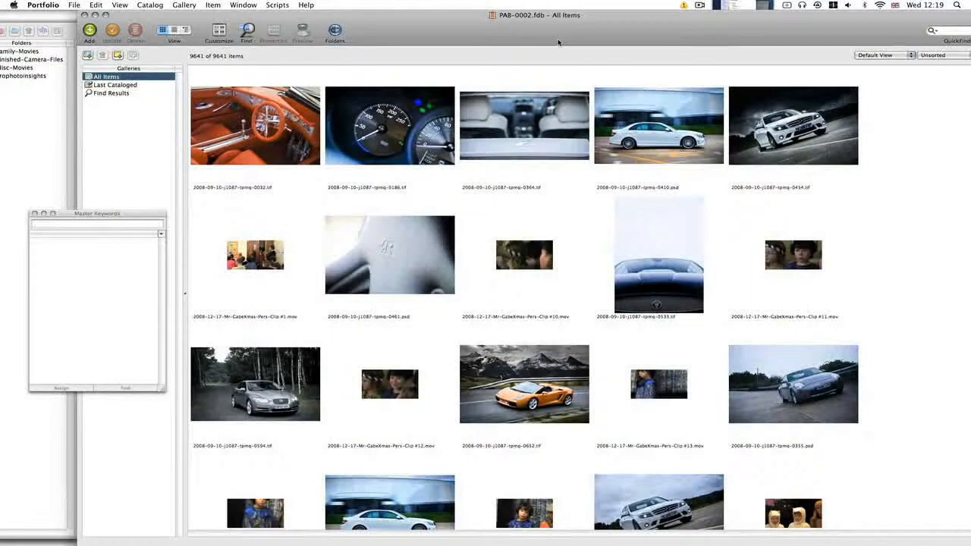
# - Select the car interior image 2008-09-10-j1087-tpmq-0032.tif in the catalog and review the commands available for it
pyautogui.click(247, 114)
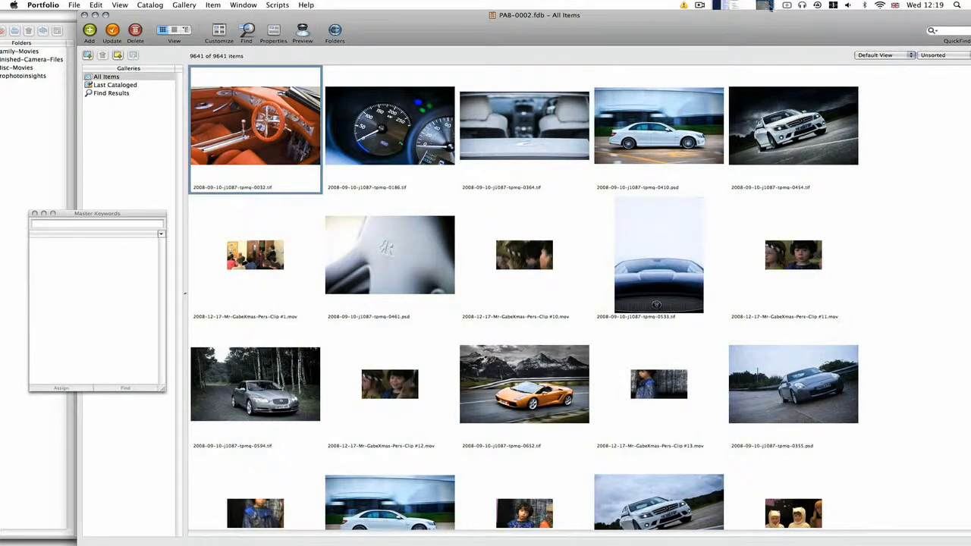
pyautogui.moveTo(758, 35)
pyautogui.mouseDown()
pyautogui.moveTo(779, 162)
pyautogui.moveTo(759, 17)
pyautogui.mouseUp()
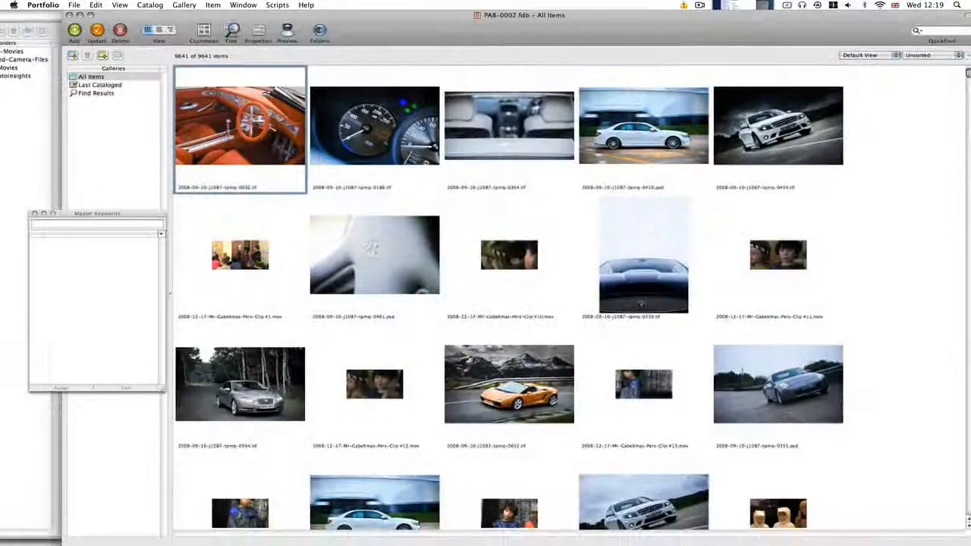
pyautogui.rightClick(271, 135)
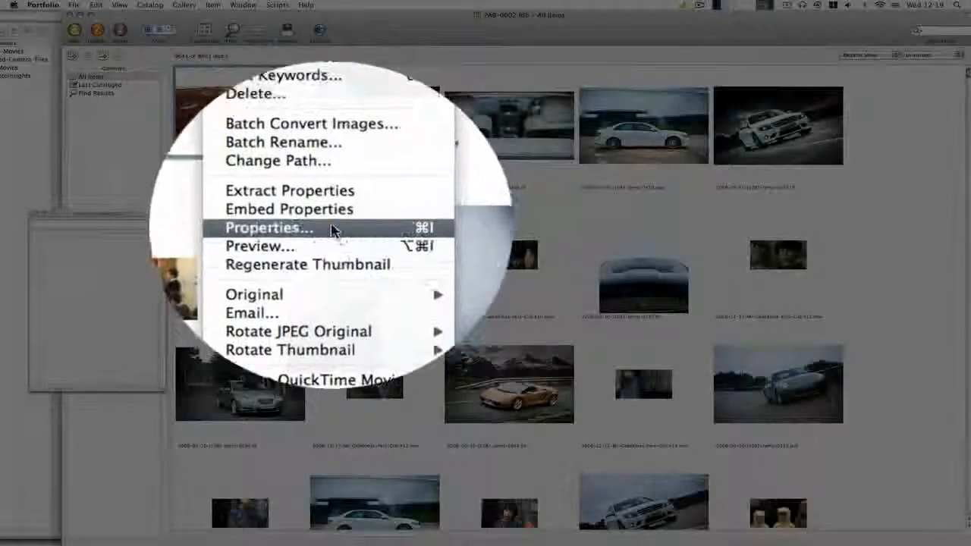
pyautogui.moveTo(339, 262)
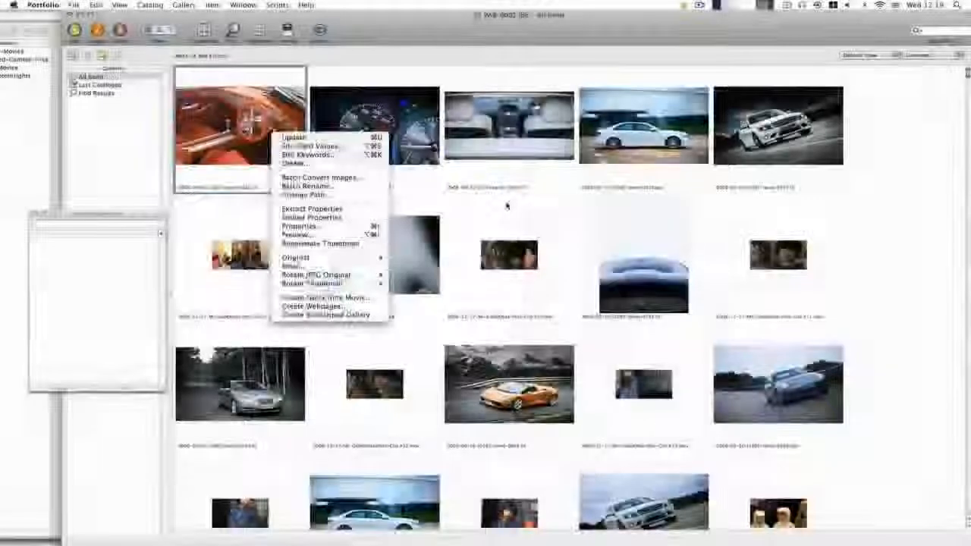
pyautogui.click(506, 205)
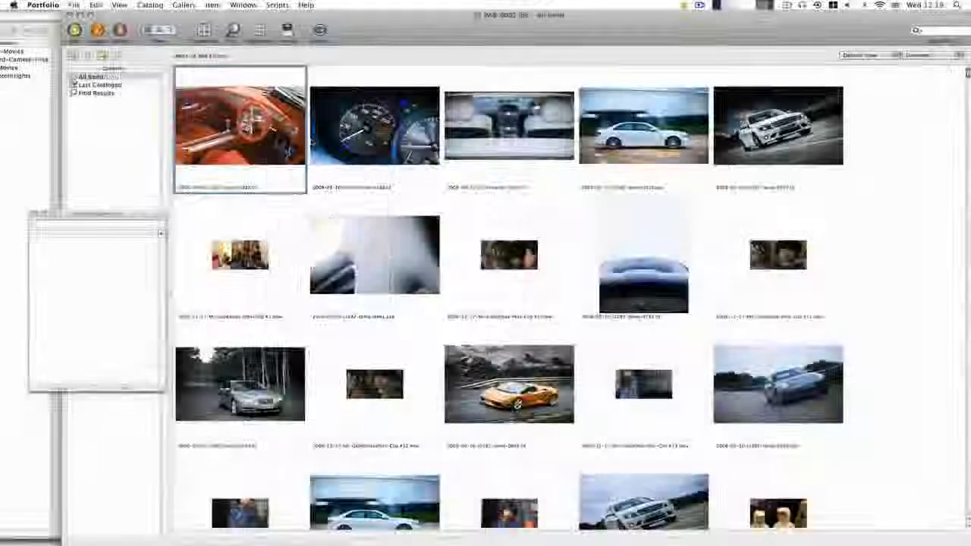
# - Select the blue-lit instrument dial image 2008-09-10-j1087-tpmq-0186.tif, and reselect the orange car interior image in the catalog
pyautogui.click(326, 132)
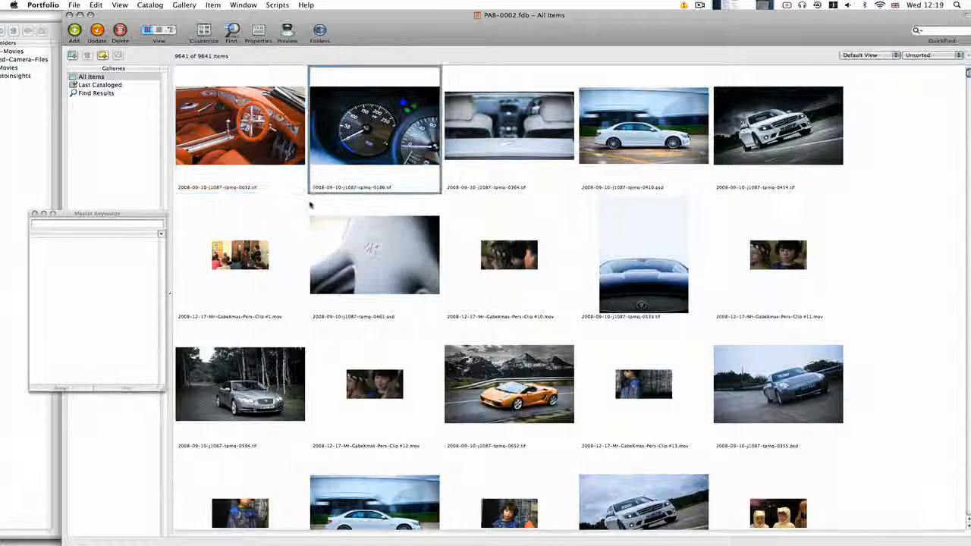
pyautogui.click(256, 152)
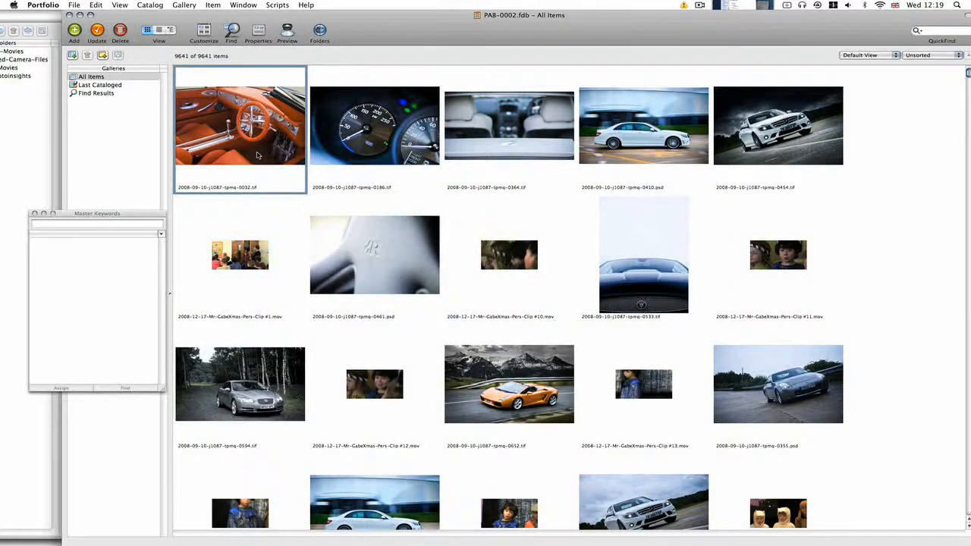
# - Move the catalog window down, open the Finished-Camera-Files folder on the Pa-0005 drive and enlarge the folder window
pyautogui.moveTo(524, 26); pyautogui.dragTo(538, 148)
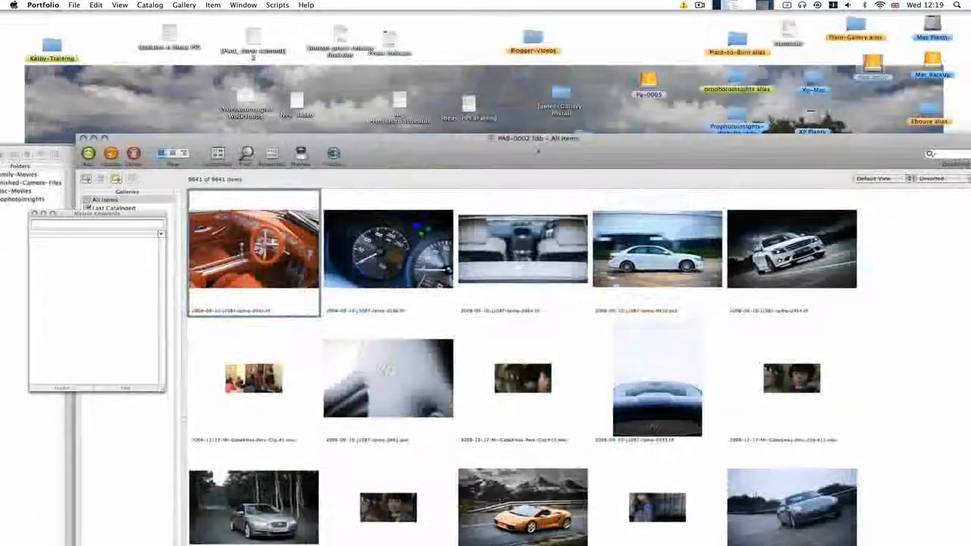
pyautogui.doubleClick(641, 82)
pyautogui.click(352, 115)
pyautogui.doubleClick(389, 75)
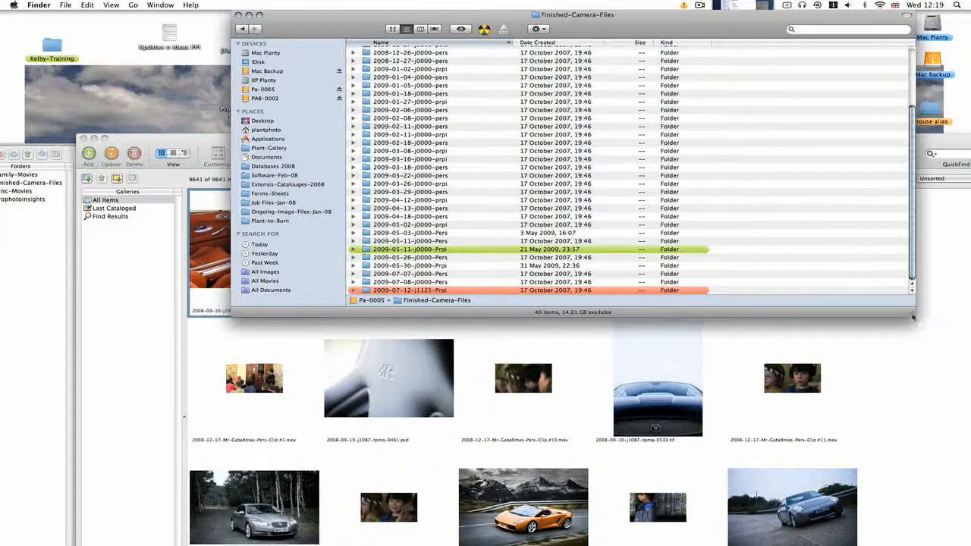
pyautogui.moveTo(914, 318); pyautogui.dragTo(969, 543)
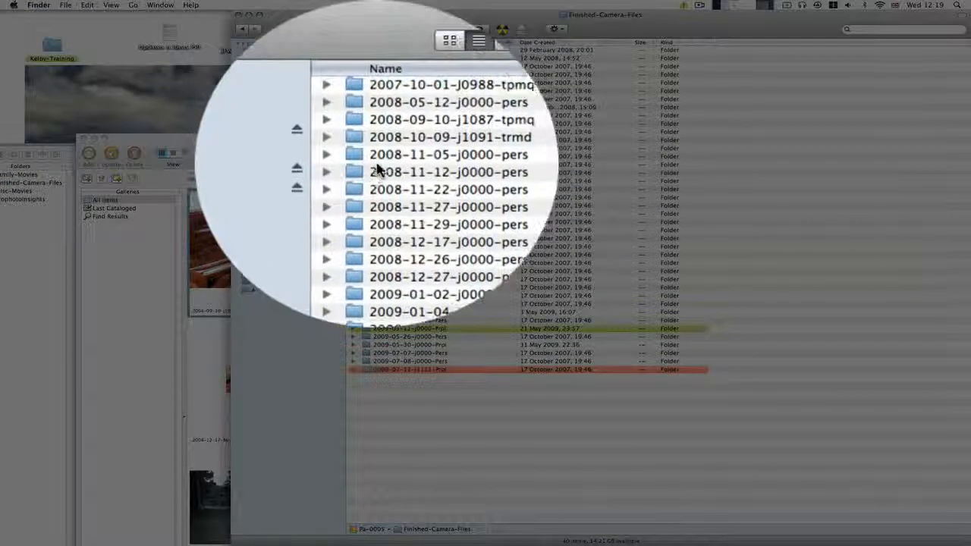
# - Expand and collapse the 2008-11-12-j0000-pers and 2008-11-22-j0000-pers folders in turn to examine their subfolder structure
pyautogui.click(326, 171)
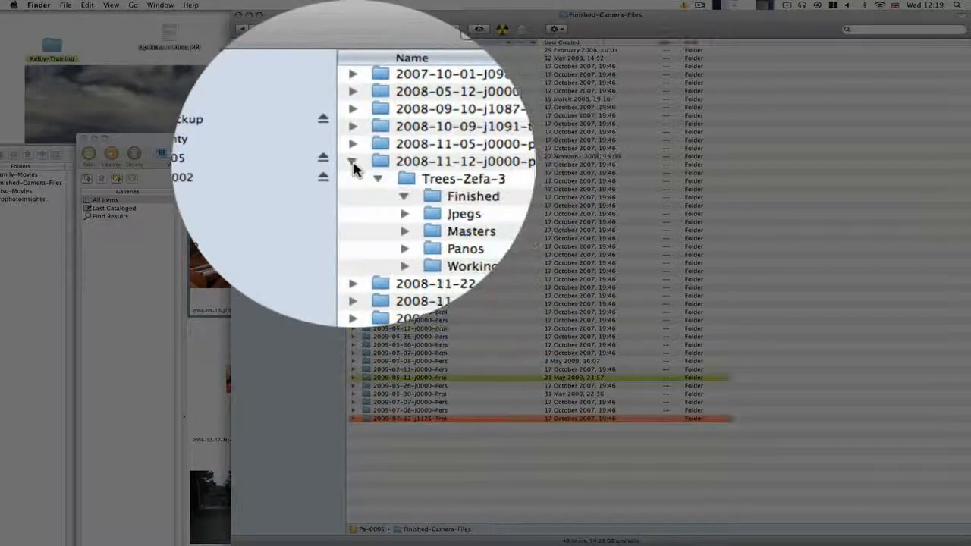
pyautogui.click(353, 162)
pyautogui.click(353, 163)
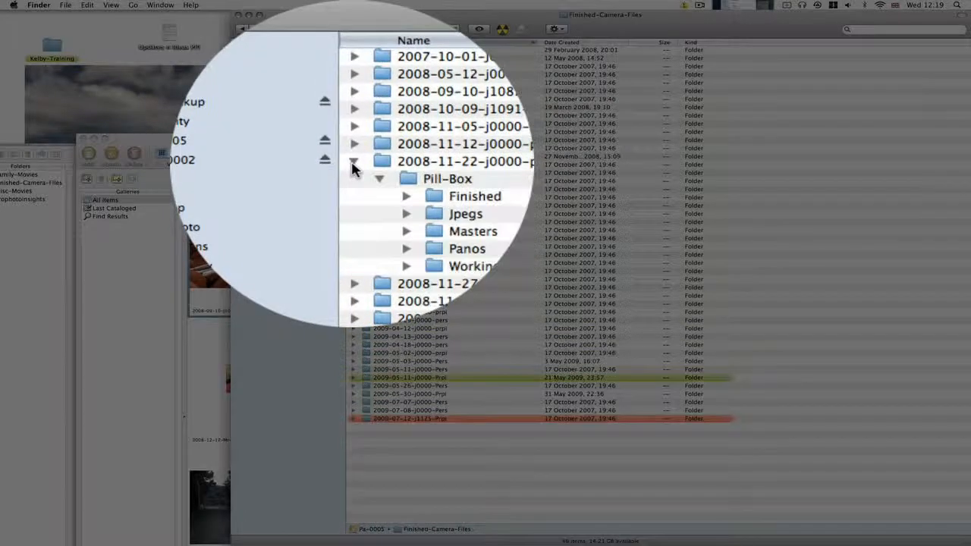
pyautogui.click(353, 162)
pyautogui.click(353, 168)
pyautogui.click(353, 168)
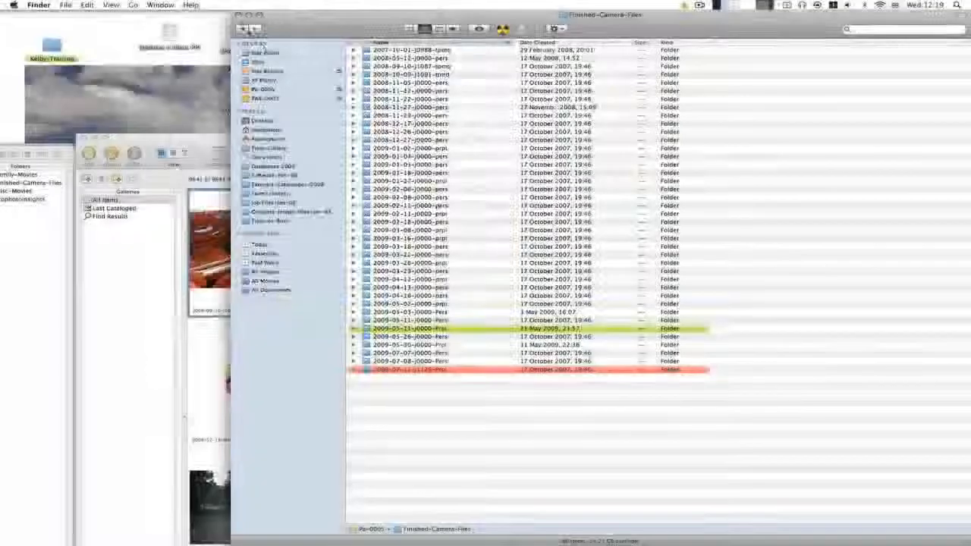
# - Close the Finished-Camera-Files window and move Portfolio's catalog window back up the screen
pyautogui.click(238, 15)
pyautogui.moveTo(489, 147); pyautogui.dragTo(519, 20)
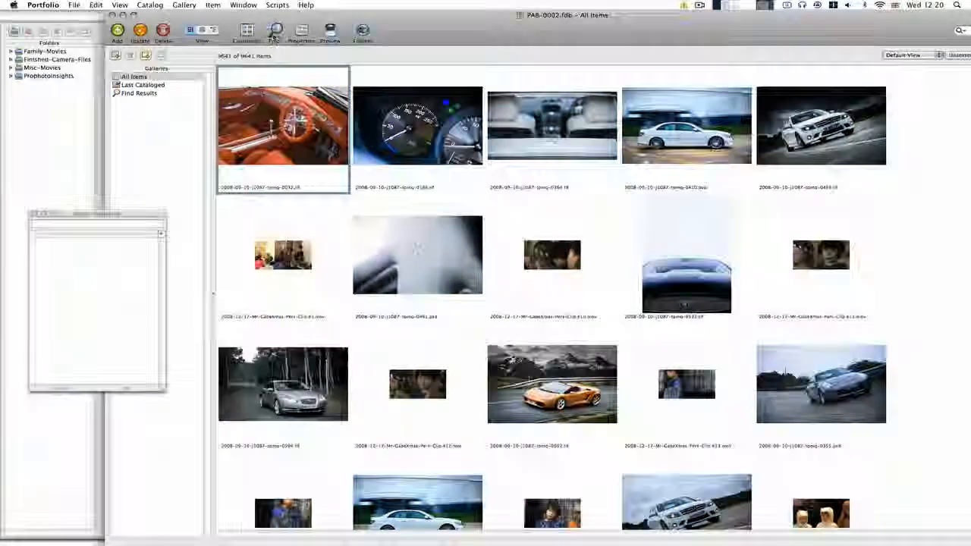
# - Find the catalog items whose keywords start with "bently"
pyautogui.click(274, 34)
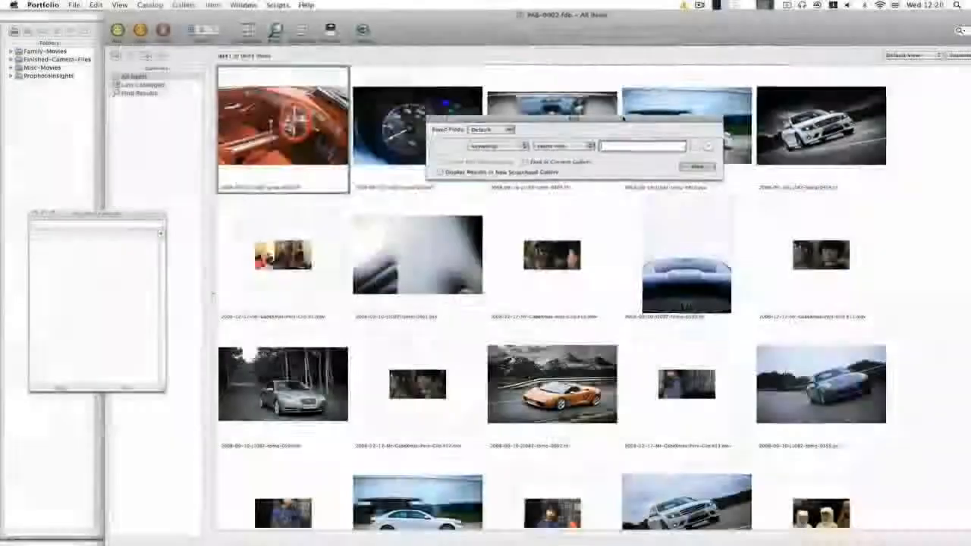
pyautogui.moveTo(618, 121); pyautogui.dragTo(537, 275)
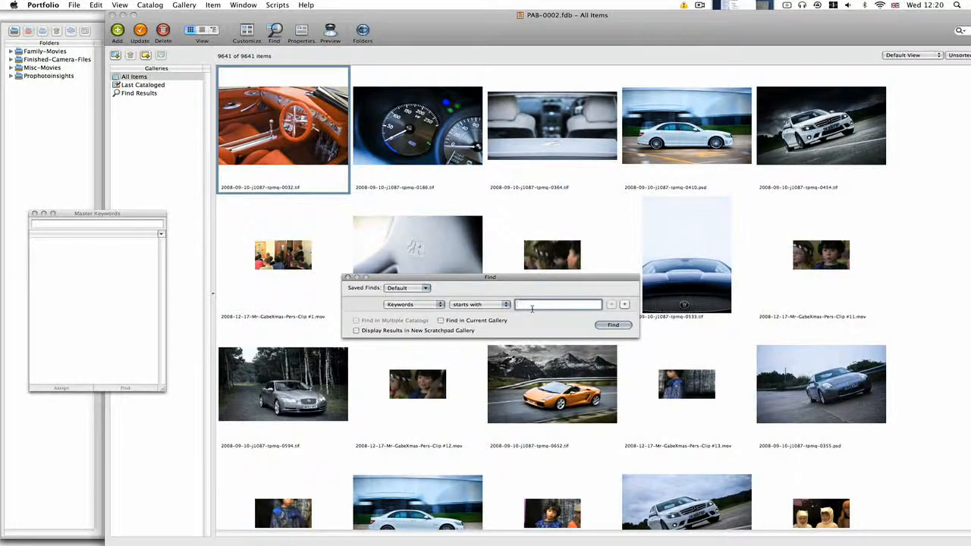
pyautogui.write('bently')
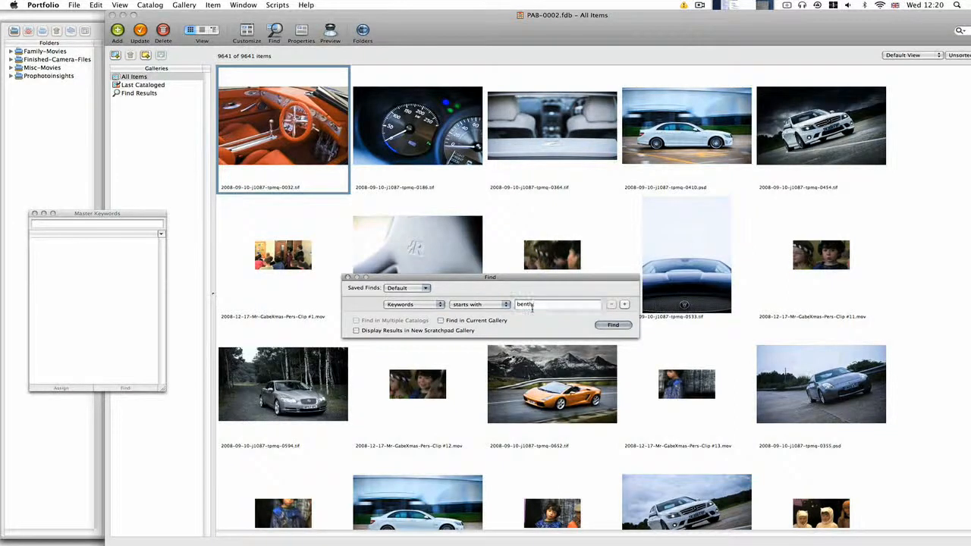
pyautogui.press('Return')
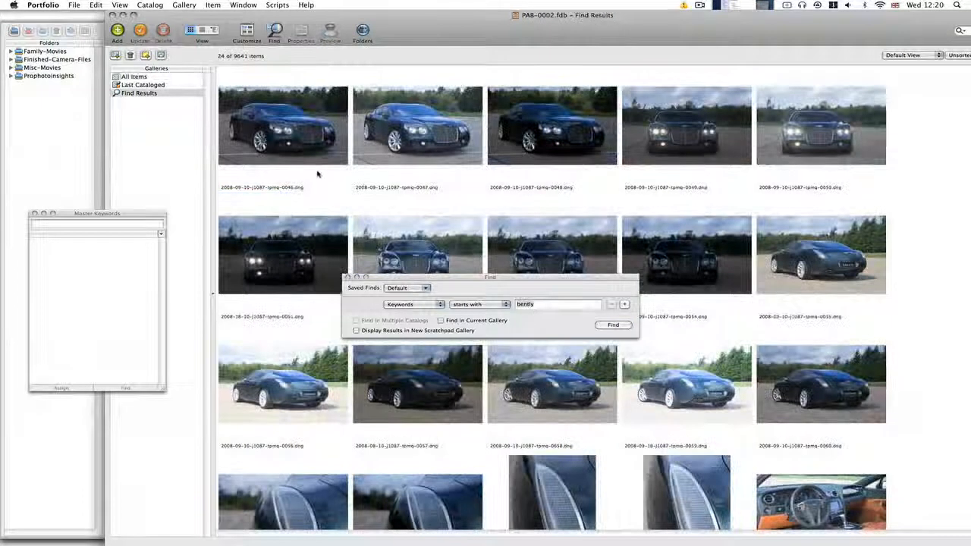
# - Select 2008-09-10-j1087-tpmq-0048.dng, dismiss the Find dialog and review the keywords in the image's properties
pyautogui.click(540, 151)
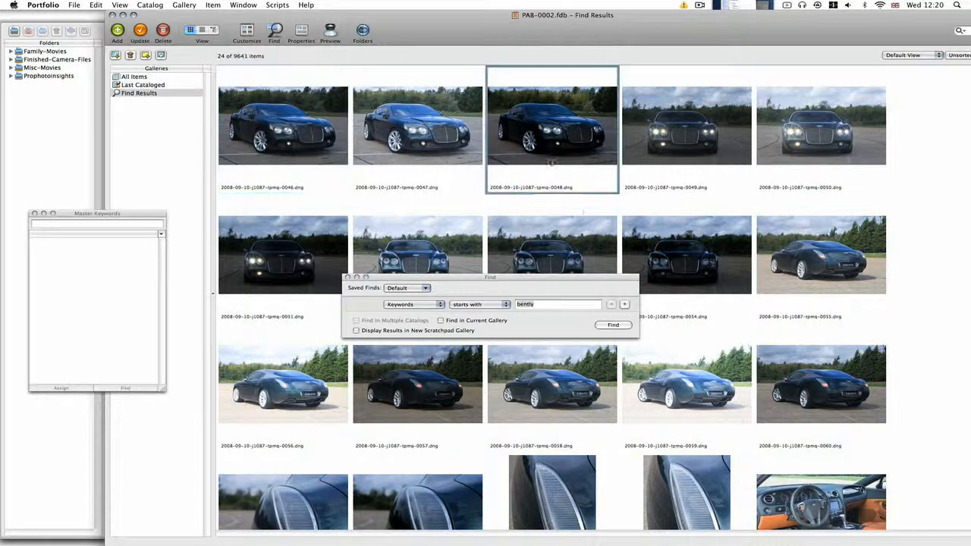
pyautogui.click(347, 276)
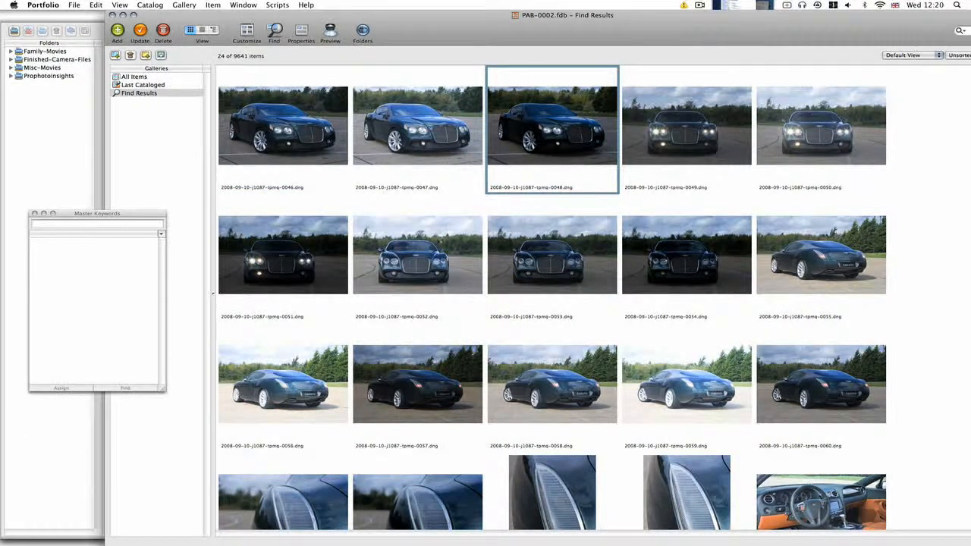
pyautogui.rightClick(544, 138)
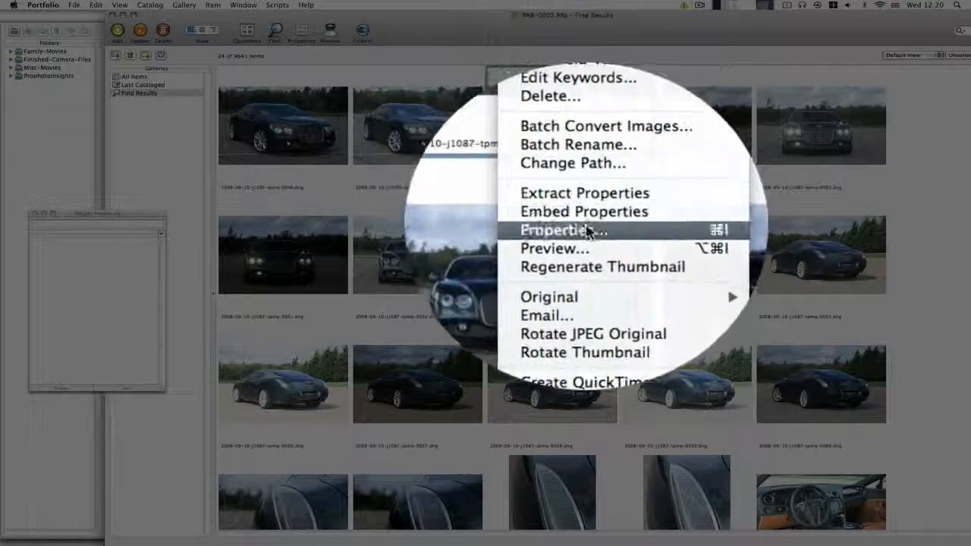
pyautogui.click(587, 229)
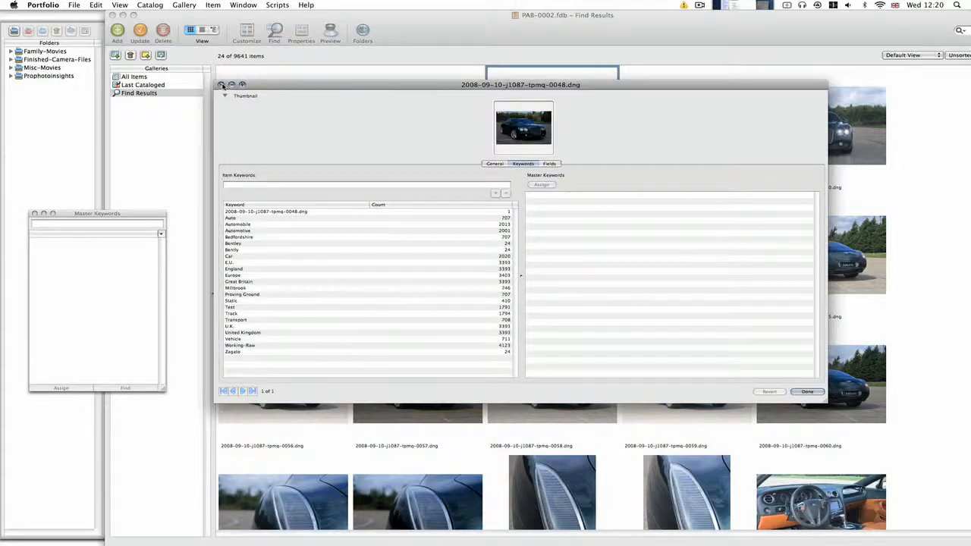
pyautogui.click(221, 85)
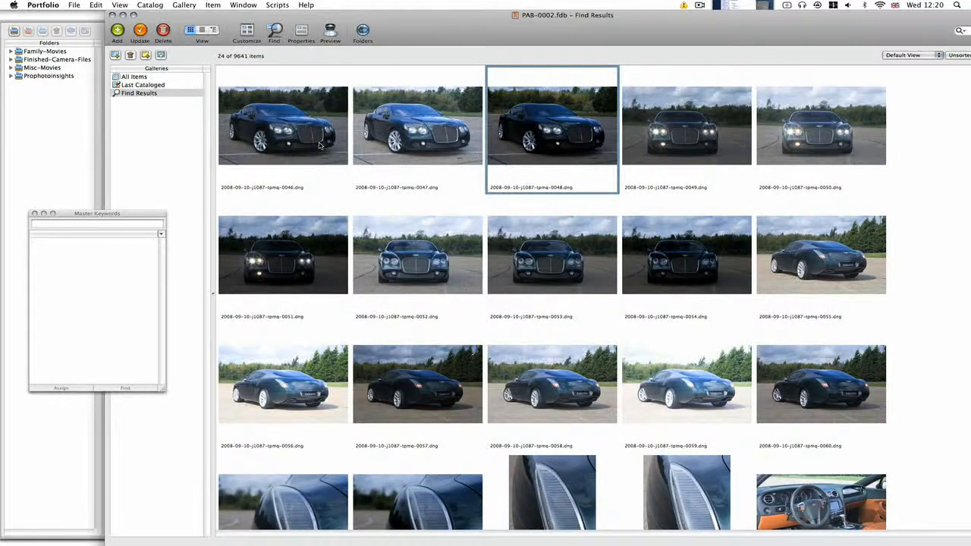
# - Select individual car images among the find results and look through the whole set of found thumbnails
pyautogui.click(700, 158)
pyautogui.click(303, 136)
pyautogui.scroll(-3, 448, 259)
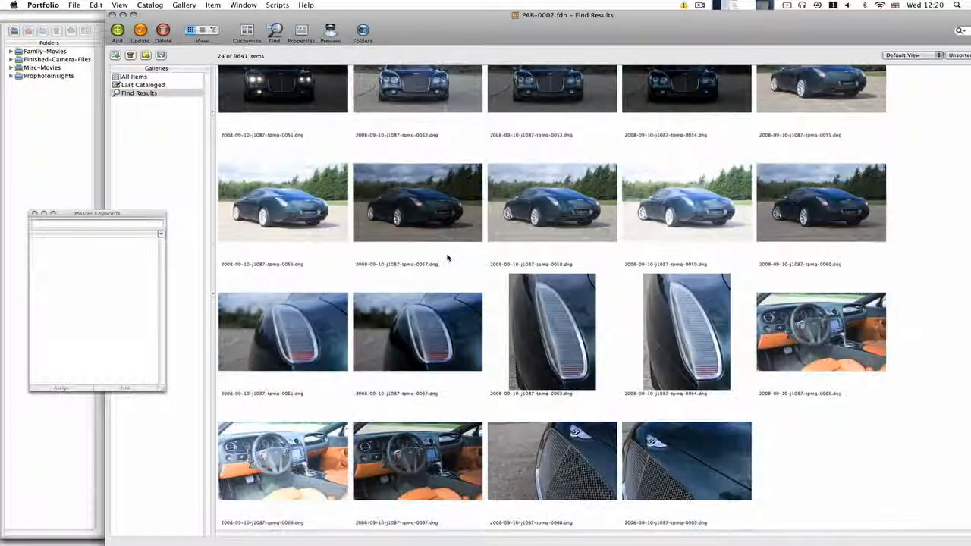
pyautogui.scroll(3, 448, 258)
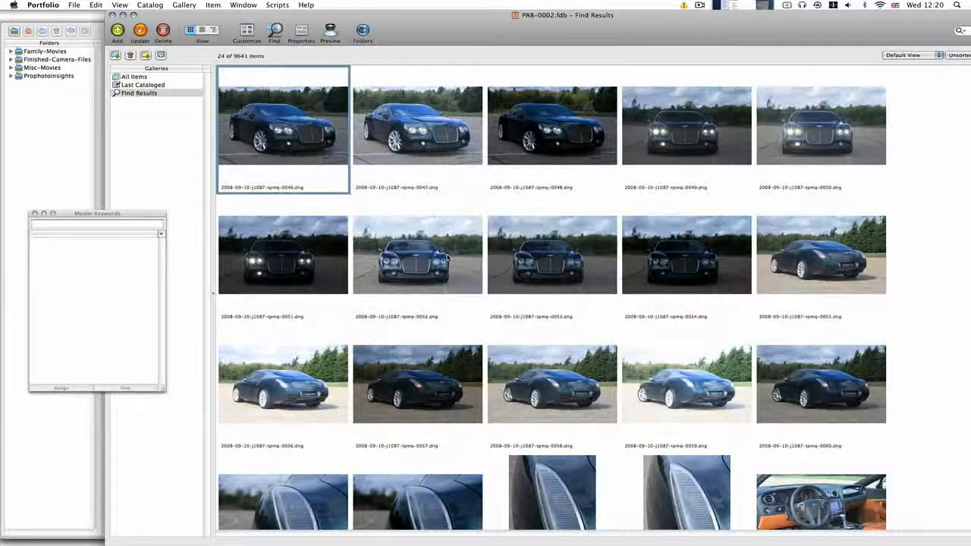
pyautogui.scroll(-4, 448, 258)
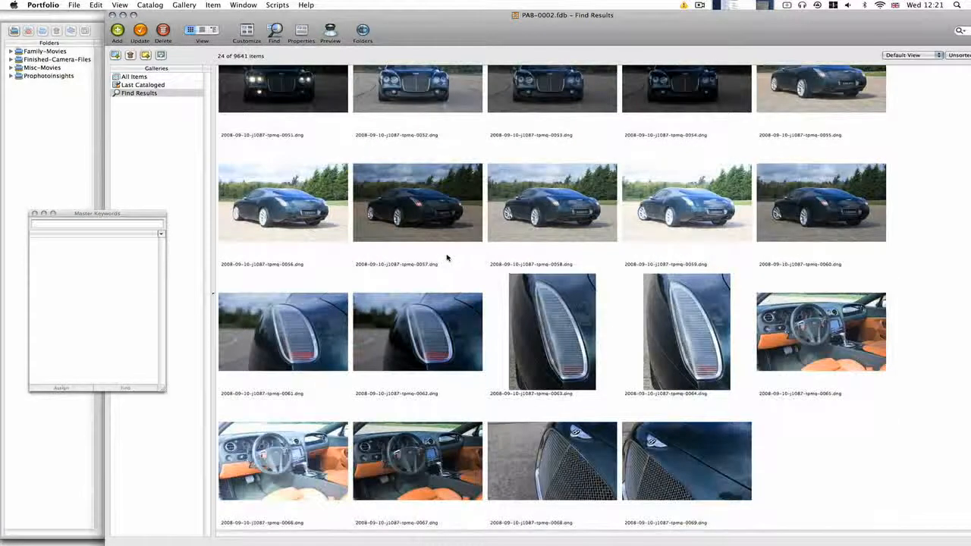
pyautogui.click(852, 358)
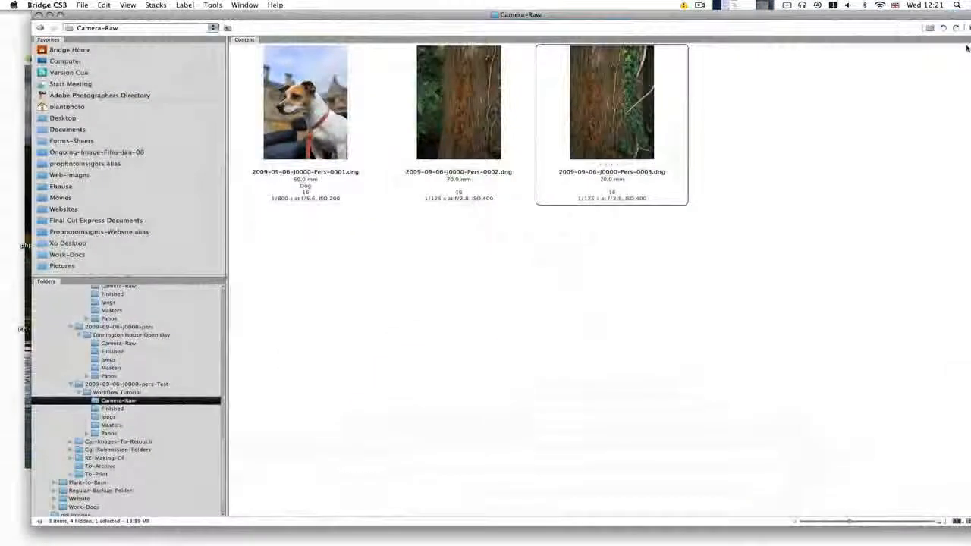
# - Search the computer with Spotlight for "dog" and open the 2009-09-06-J0000-Pers-0001.dng image from the results
pyautogui.click(958, 5)
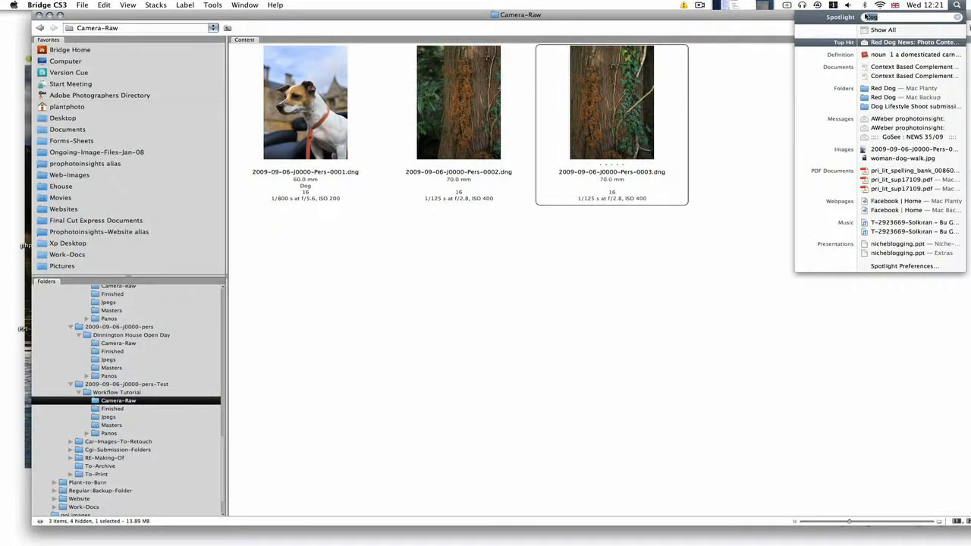
pyautogui.write('dog')
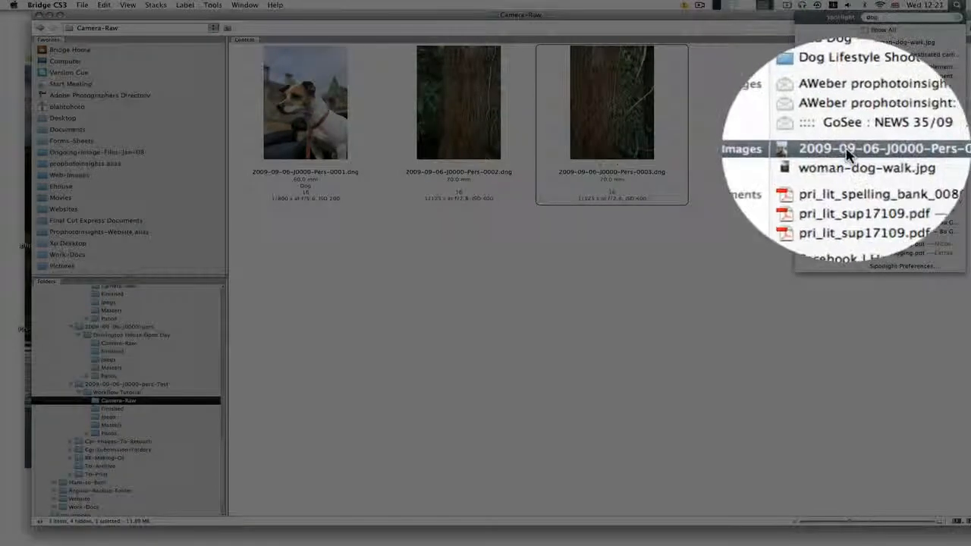
pyautogui.click(847, 156)
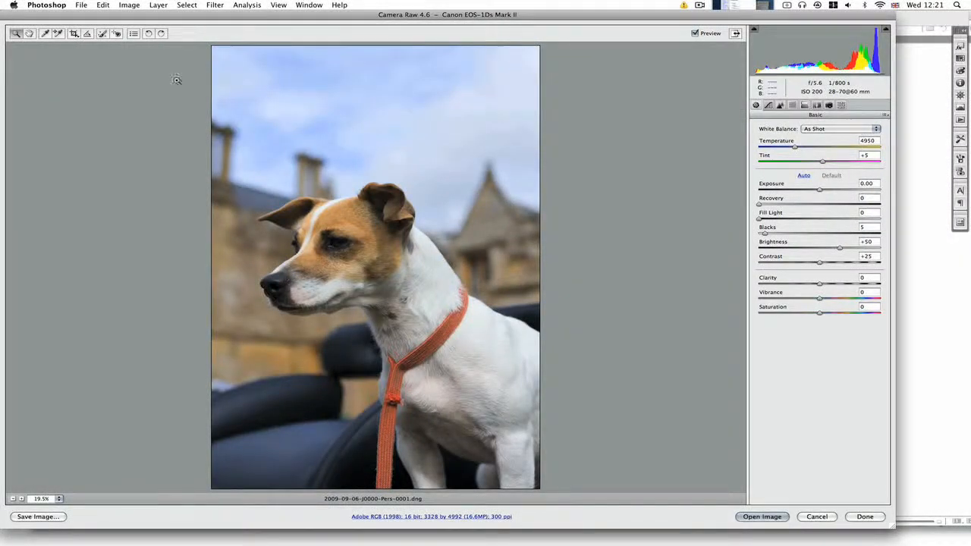
# - Reposition the Camera Raw window showing the dog photo, and finish the dialog with its raw settings as they are
pyautogui.moveTo(127, 17); pyautogui.dragTo(266, 46)
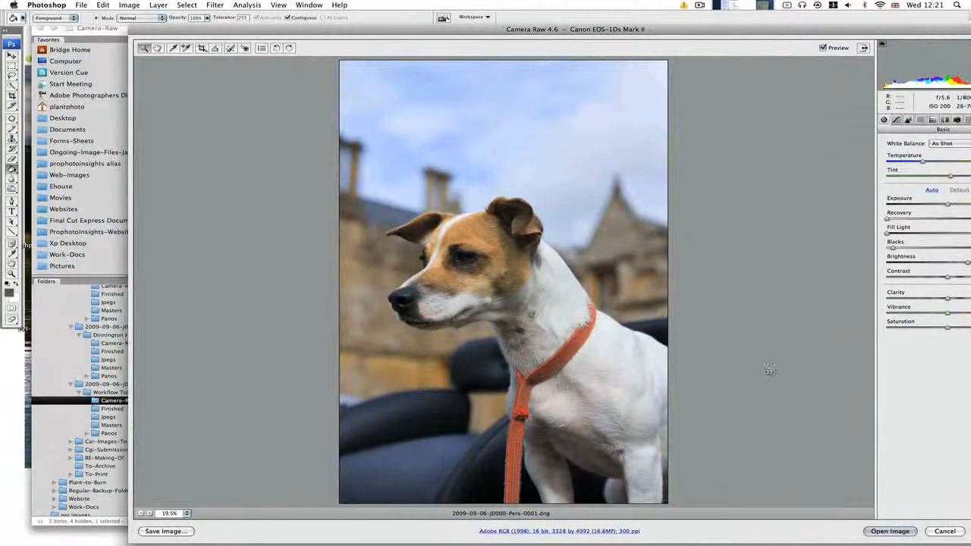
pyautogui.moveTo(681, 36); pyautogui.dragTo(559, 22)
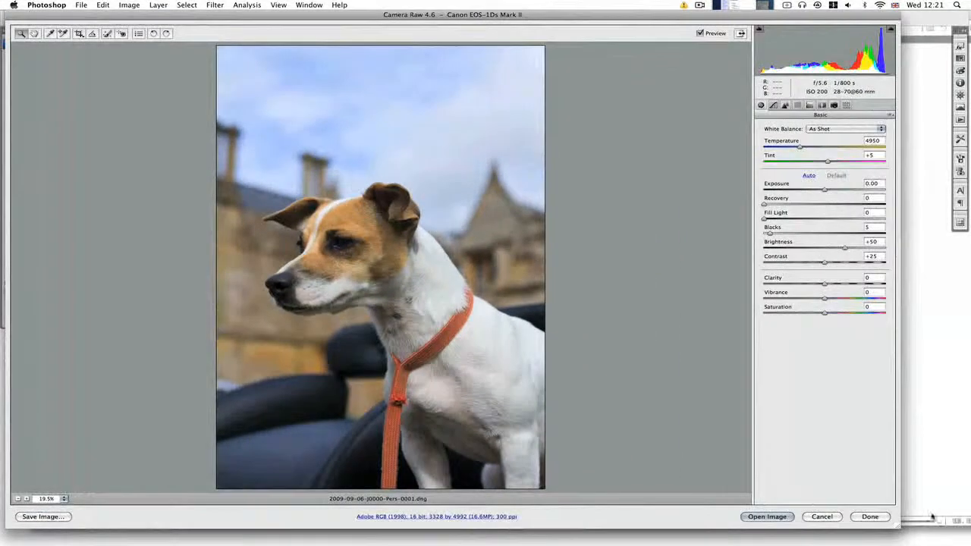
pyautogui.click(866, 516)
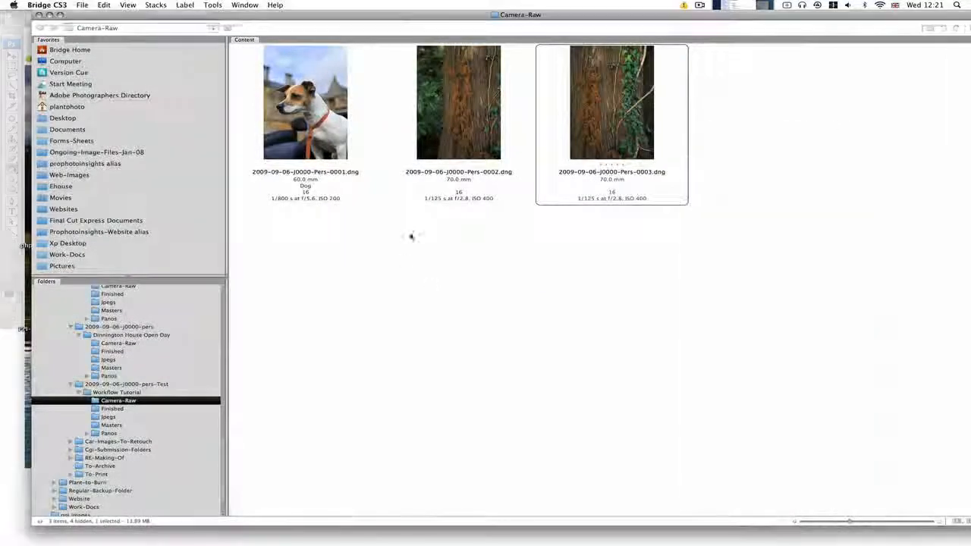
# - Minimise the Bridge window to clear the desktop and bring Portfolio back into view
pyautogui.click(49, 15)
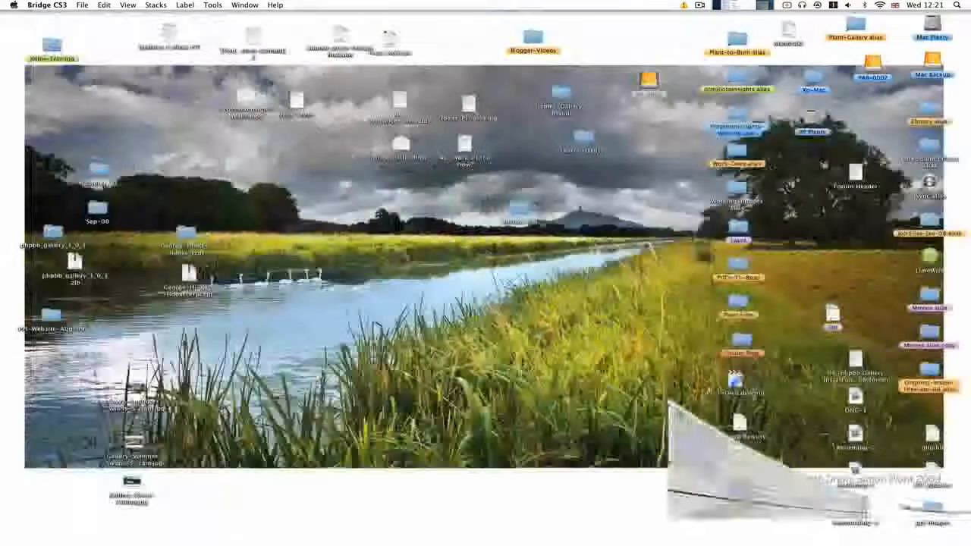
pyautogui.click(934, 494)
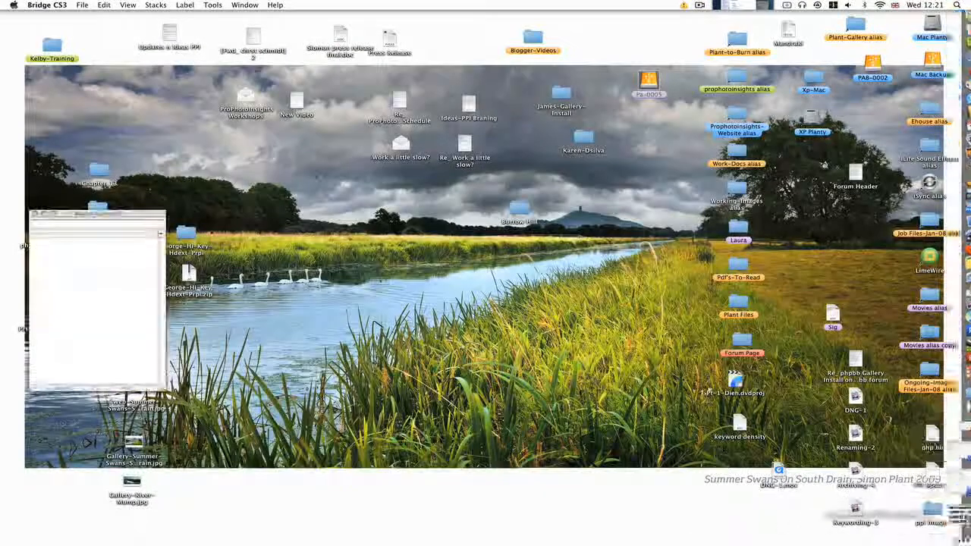